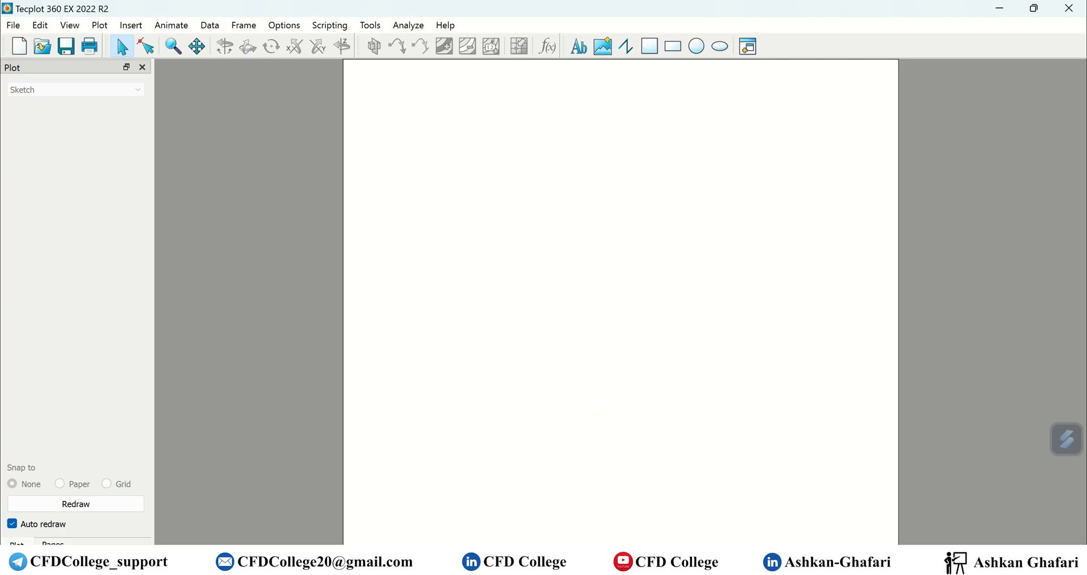
# Switch from Tecplot to the Excel workbook that holds the x, temp and vel data.
pyautogui.hotkey('alt', 'Tab')
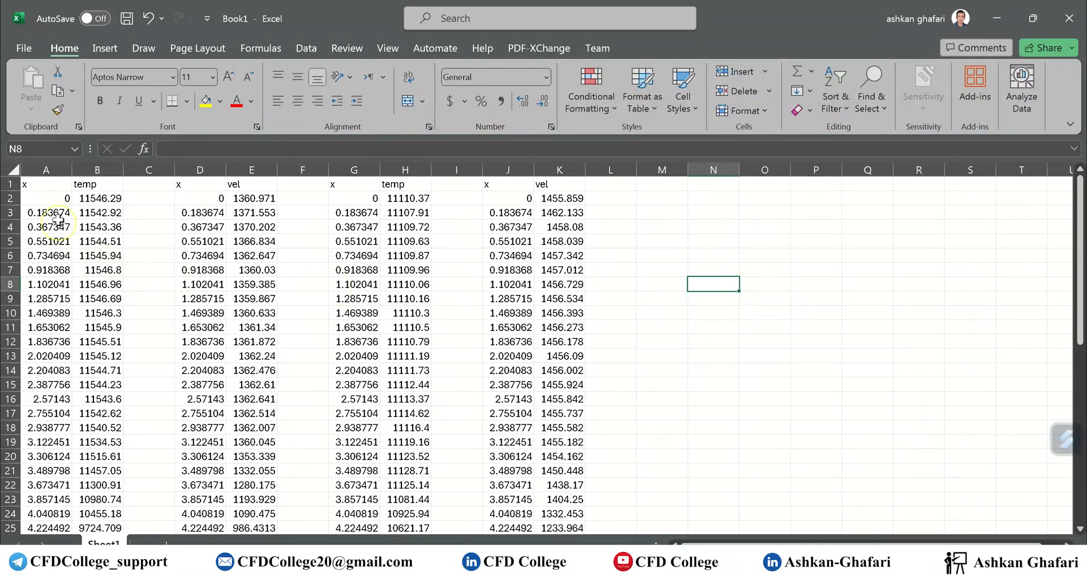
# Insert a new top row and merge A1:E1 into a centred 'case 1' title.
pyautogui.rightClick(12, 184)
pyautogui.click(69, 342)
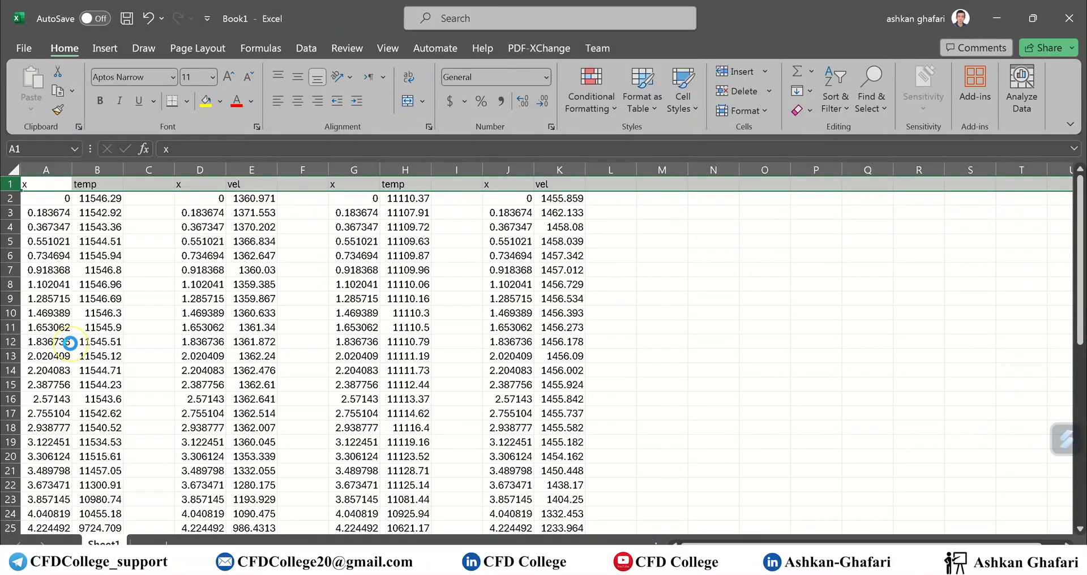
pyautogui.moveTo(50, 184); pyautogui.dragTo(252, 184)
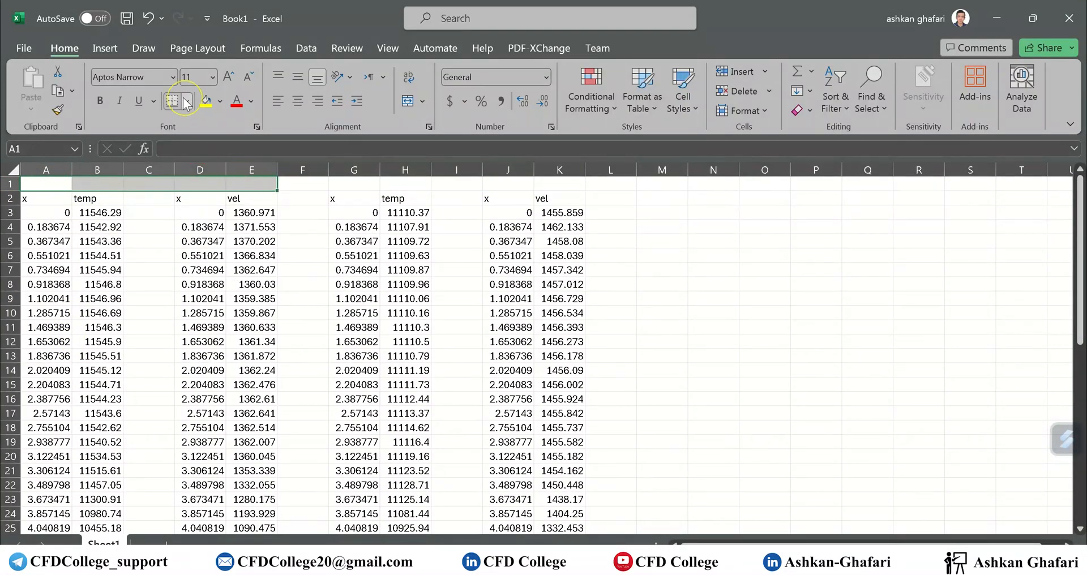
pyautogui.click(407, 101)
pyautogui.write('vs')
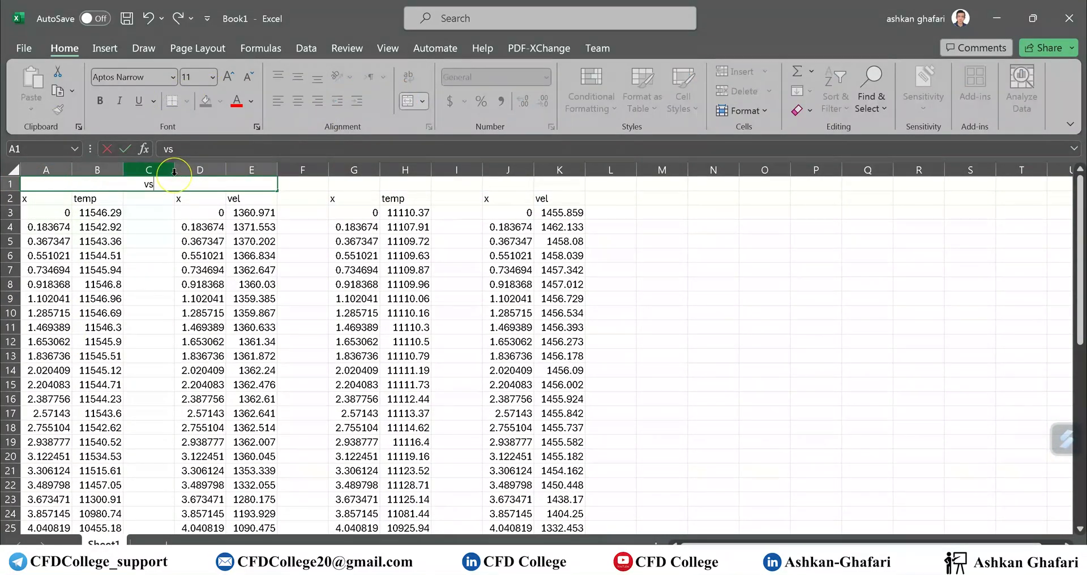
pyautogui.press('BackSpace')
pyautogui.write('case 1')
pyautogui.press('BackSpace')
pyautogui.press('Return')
# Merge G1:K1 into a centred 'case 2' title, then go to the Chart folder.
pyautogui.moveTo(344, 183)
pyautogui.mouseDown()
pyautogui.moveTo(559, 193)
pyautogui.moveTo(364, 183)
pyautogui.mouseUp()
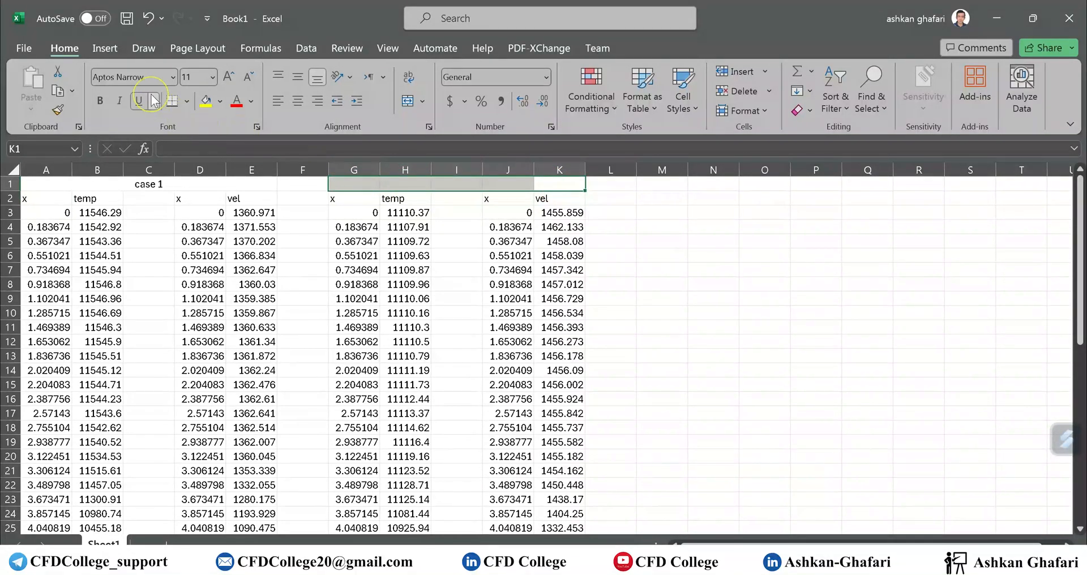
pyautogui.click(408, 102)
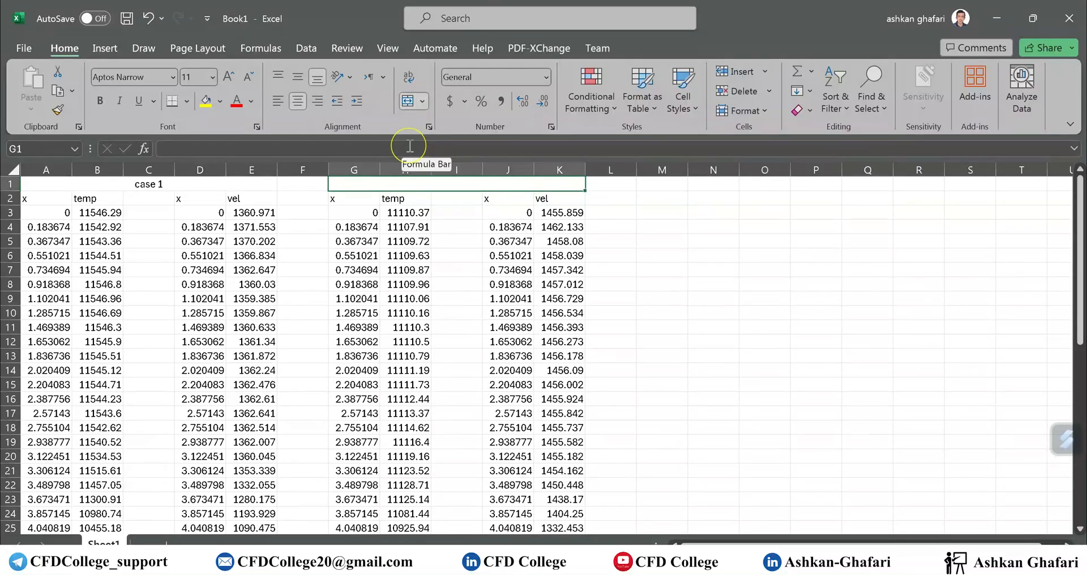
pyautogui.write('case 2')
pyautogui.press('Return')
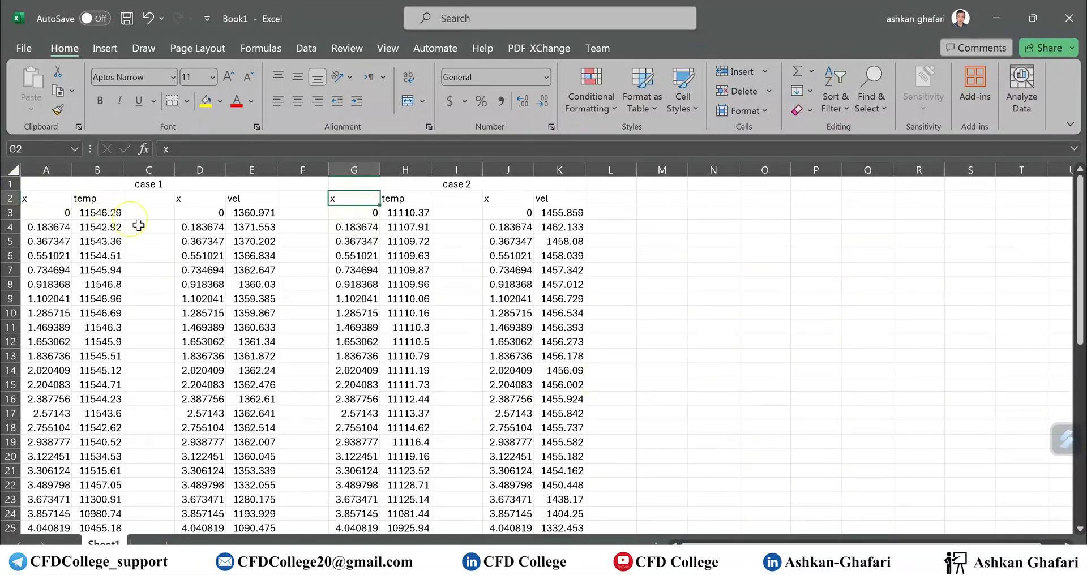
pyautogui.click(611, 567)
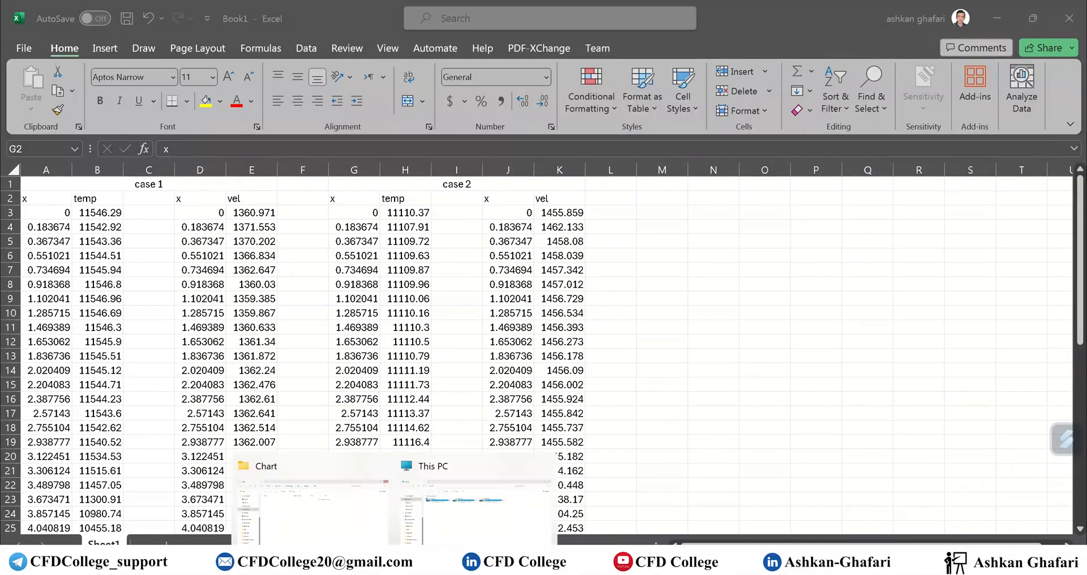
pyautogui.click(347, 507)
# Create a new text document in the empty Chart folder.
pyautogui.rightClick(472, 322)
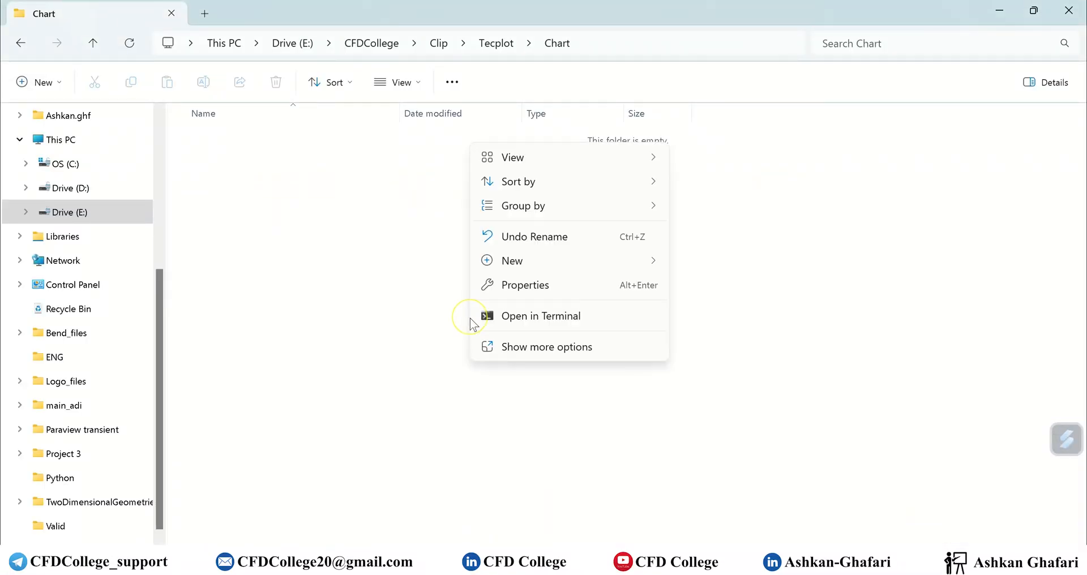
pyautogui.click(343, 253)
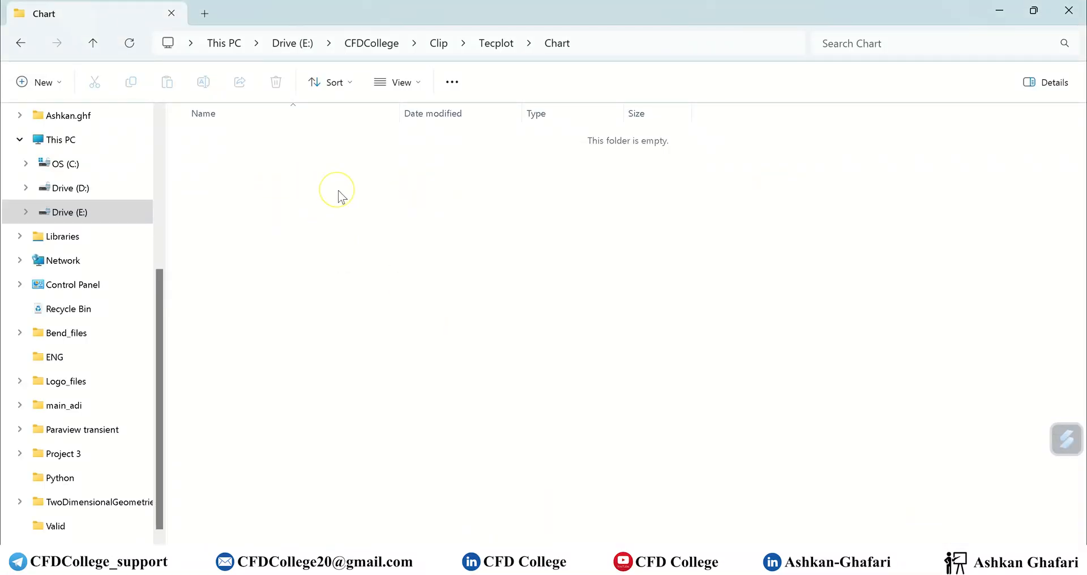
pyautogui.moveTo(160, 294); pyautogui.dragTo(170, 135)
pyautogui.click(278, 218)
pyautogui.rightClick(278, 218)
pyautogui.moveTo(167, 256); pyautogui.dragTo(105, 254)
pyautogui.rightClick(207, 228)
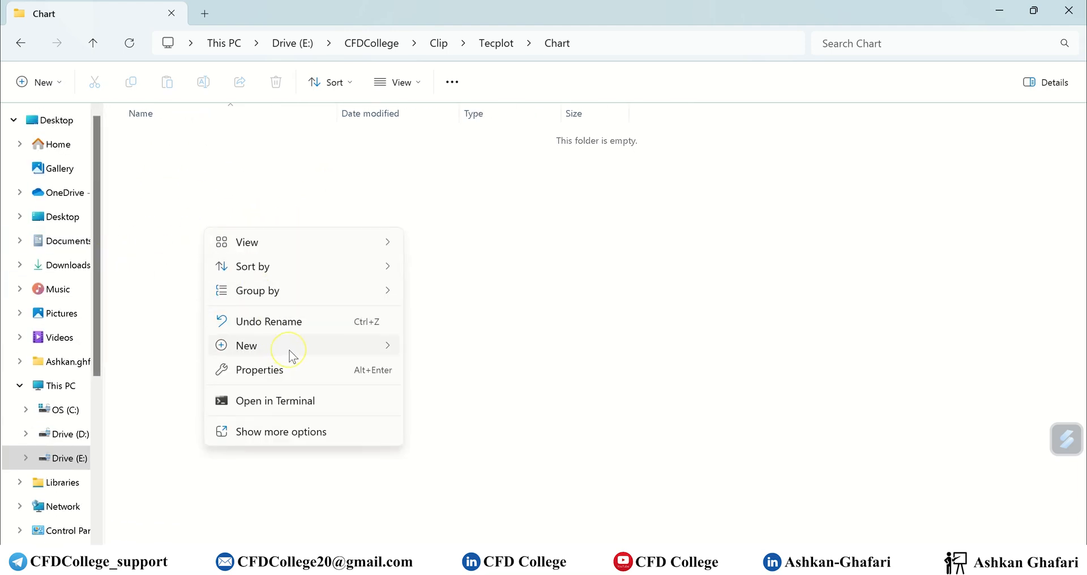
pyautogui.moveTo(290, 348)
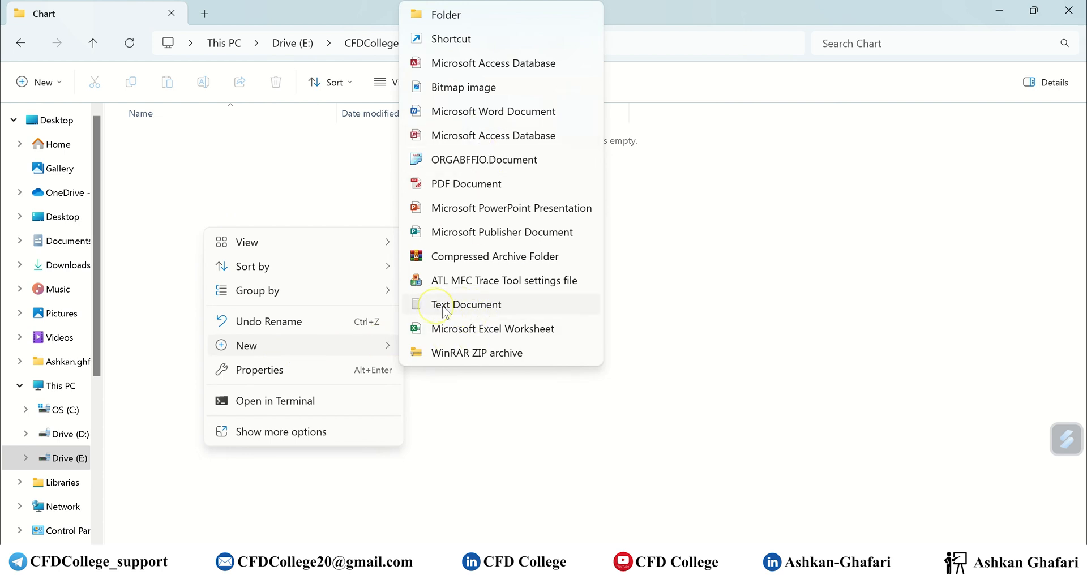
pyautogui.click(479, 312)
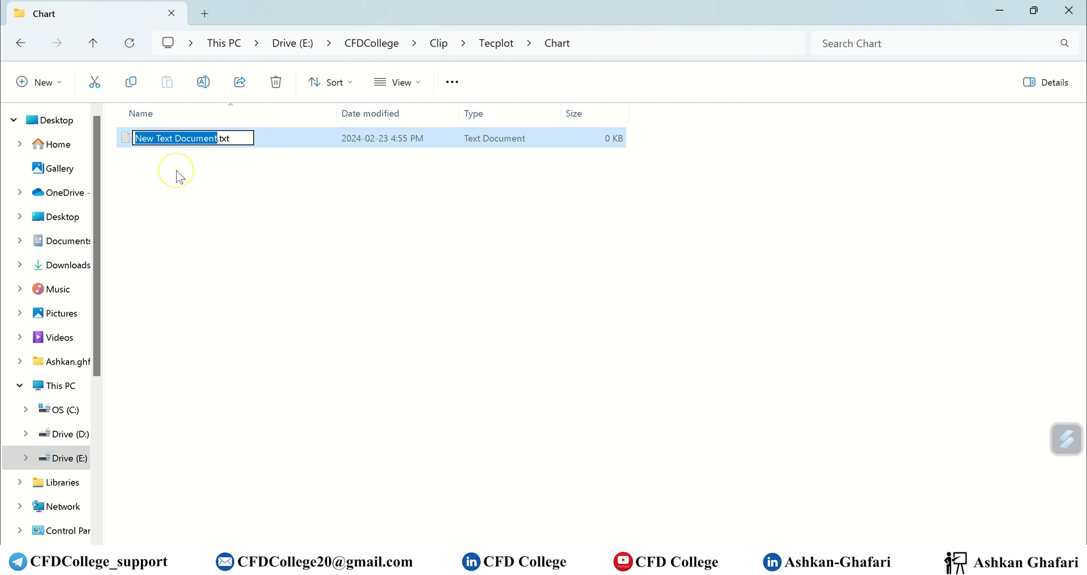
# Rename the new text file to TempCase1.txt.
pyautogui.click(192, 177)
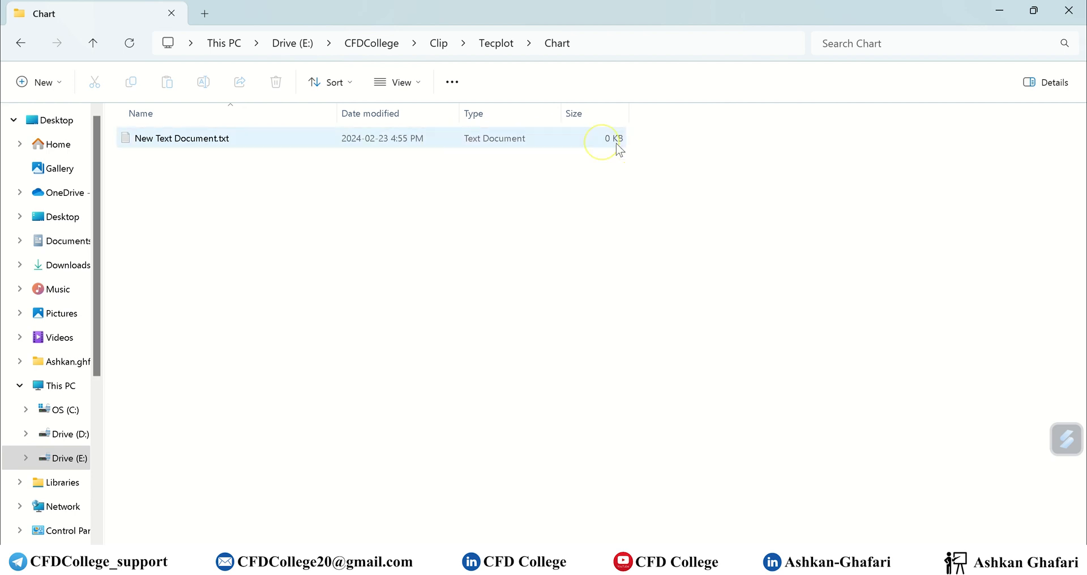
pyautogui.click(152, 145)
pyautogui.click(152, 145)
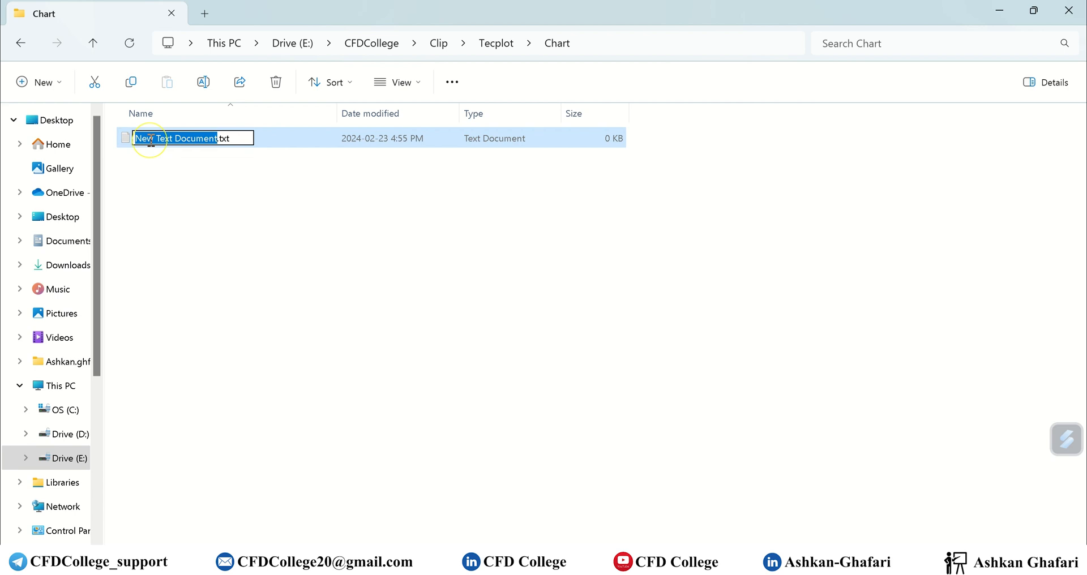
pyautogui.write('Temp')
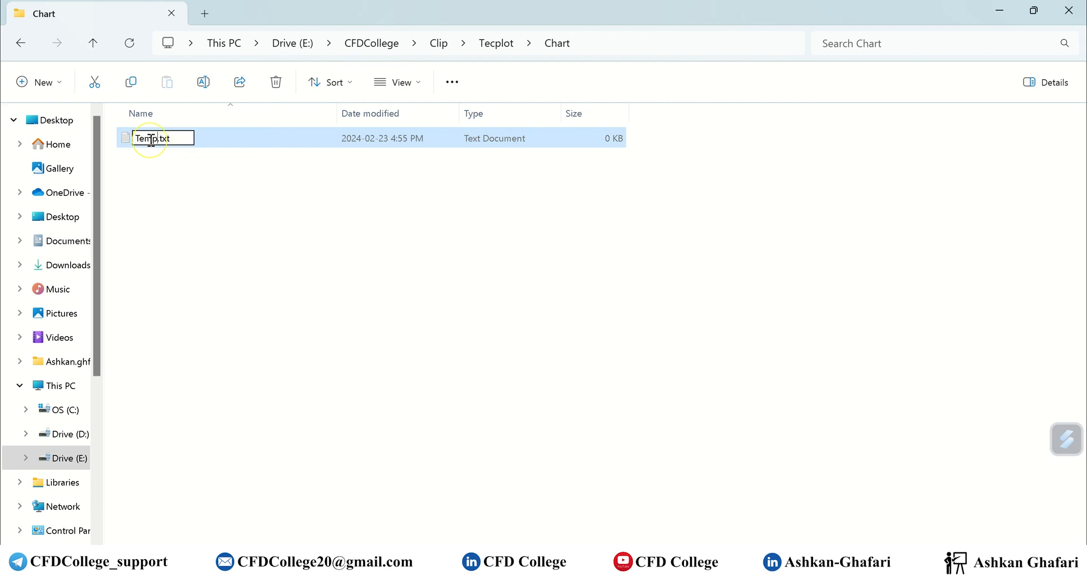
pyautogui.write('Case1')
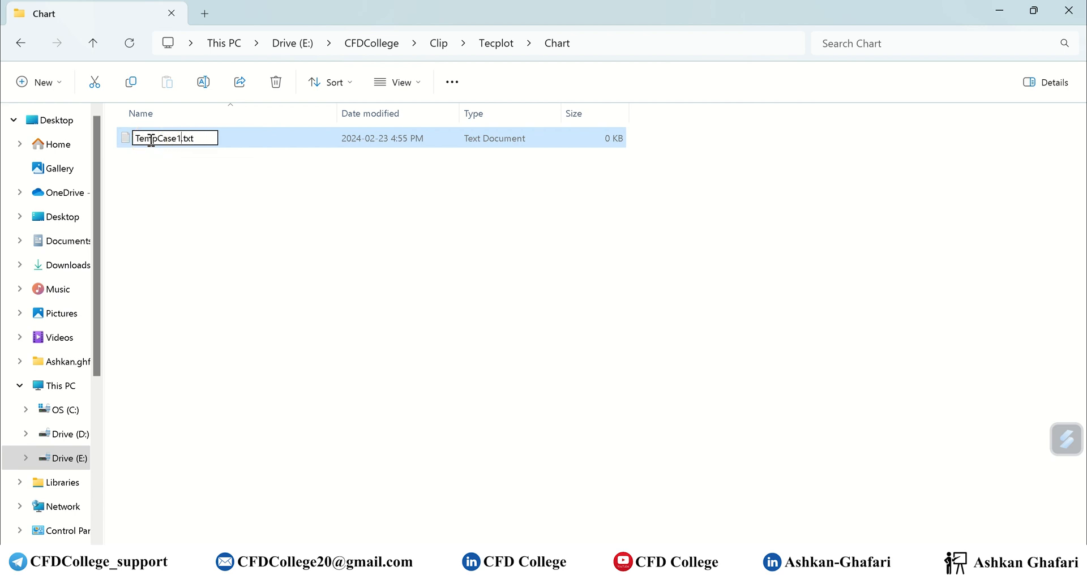
pyautogui.press('Return')
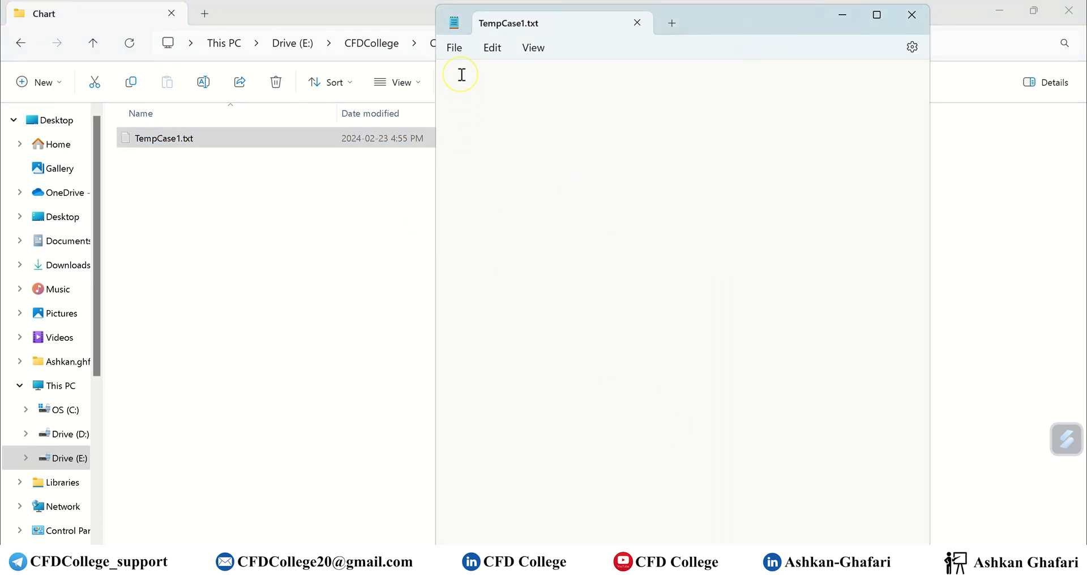
# Copy the x and temp values A2:B52 from Excel into TempCase1.txt.
pyautogui.click(677, 567)
pyautogui.moveTo(41, 199); pyautogui.dragTo(87, 501)
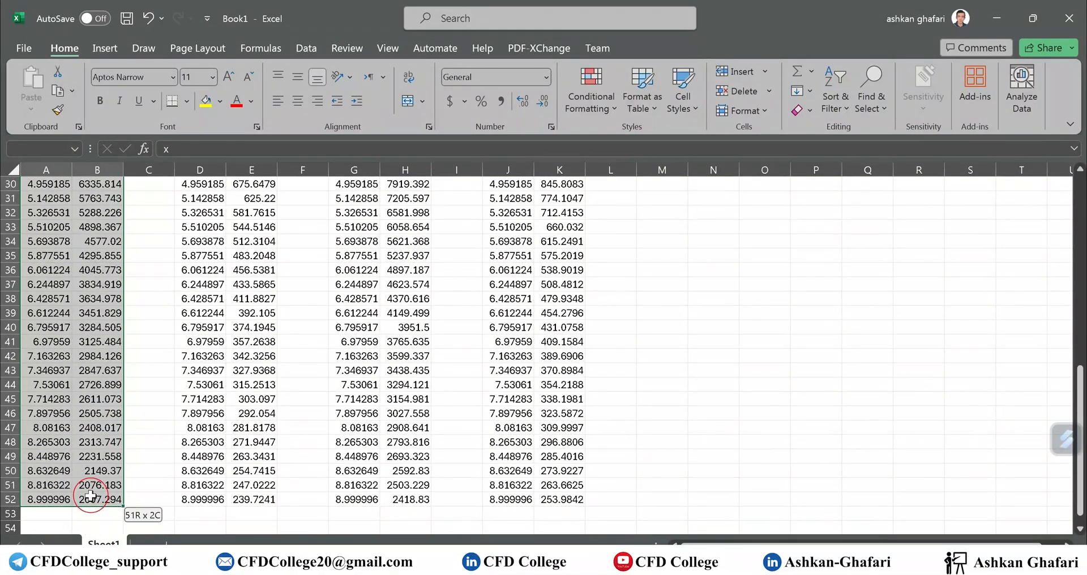
pyautogui.hotkey('ctrl', 'c')
pyautogui.click(996, 18)
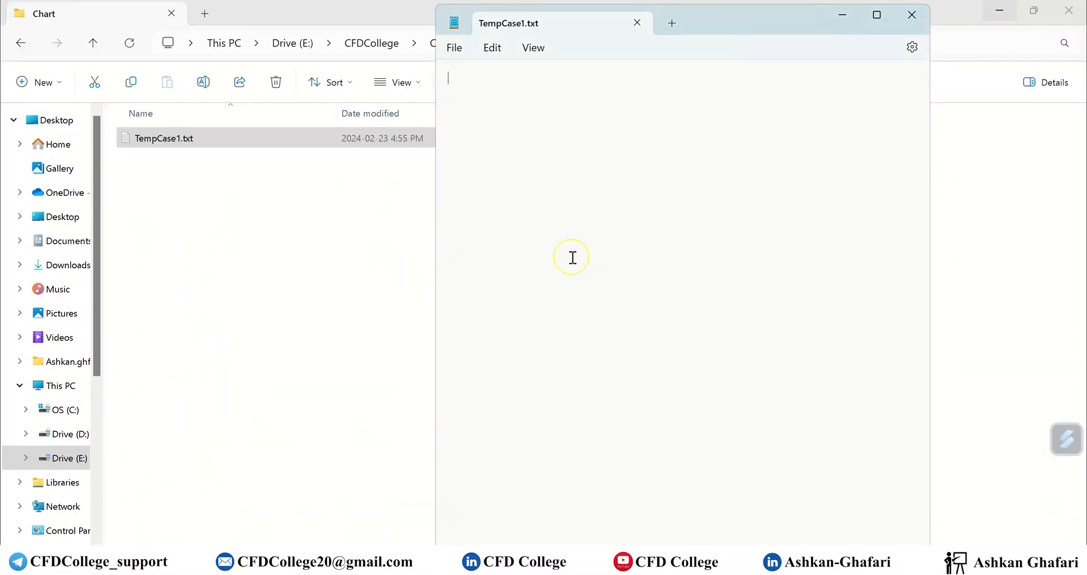
pyautogui.hotkey('ctrl', 'v')
# Delete the old x/temp header line and start the first line with 'Variable'.
pyautogui.scroll(5, 571, 261)
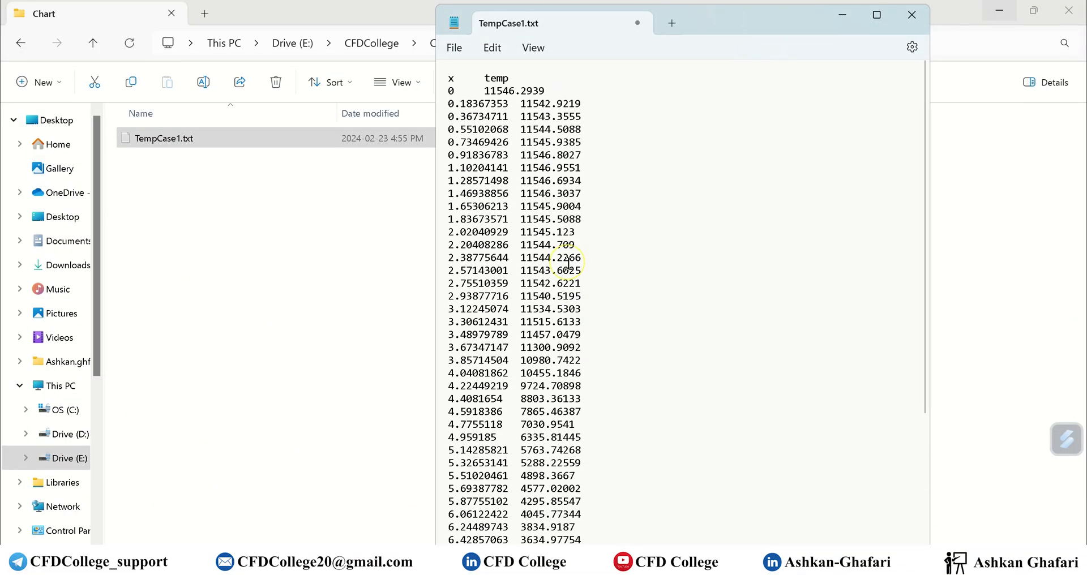
pyautogui.moveTo(509, 78); pyautogui.dragTo(382, 82)
pyautogui.press('BackSpace')
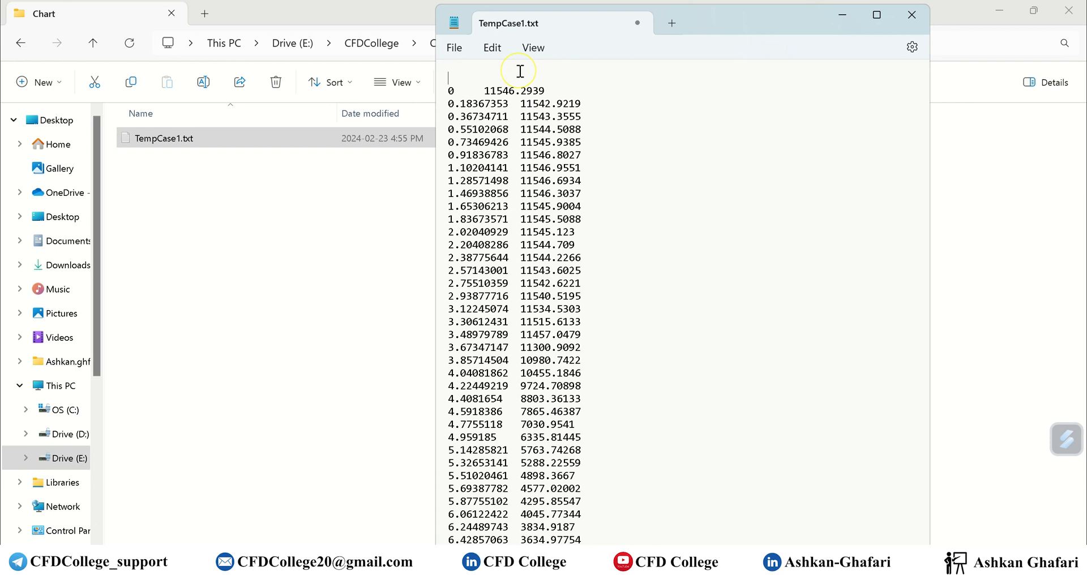
pyautogui.write('Variable')
# Add header lines Variables = "x [m/s]", "Tepmerature [K]" and ZONE T = "Case 1 - T".
pyautogui.click(527, 49)
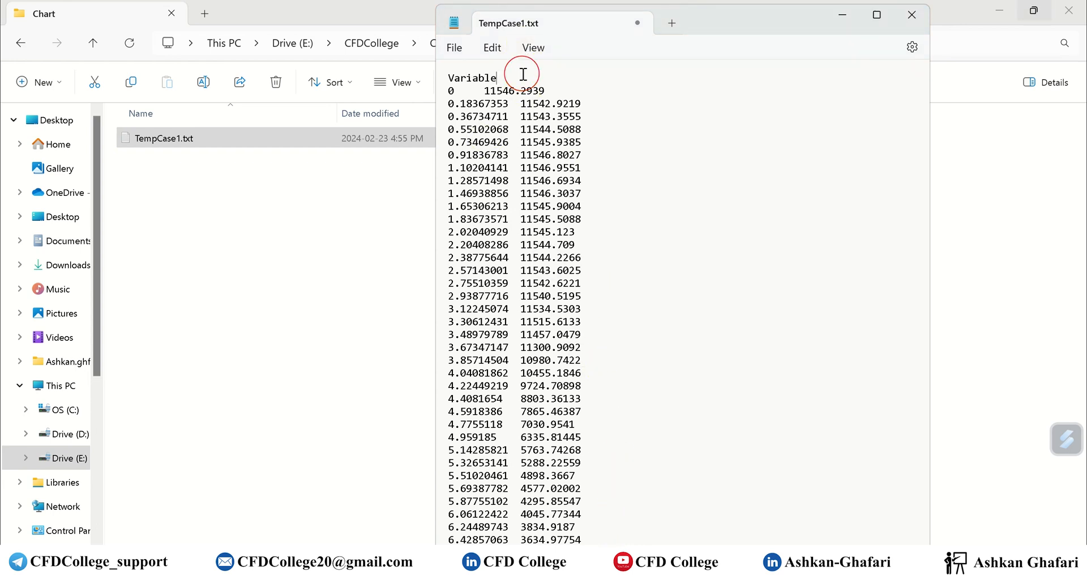
pyautogui.click(519, 74)
pyautogui.write('s')
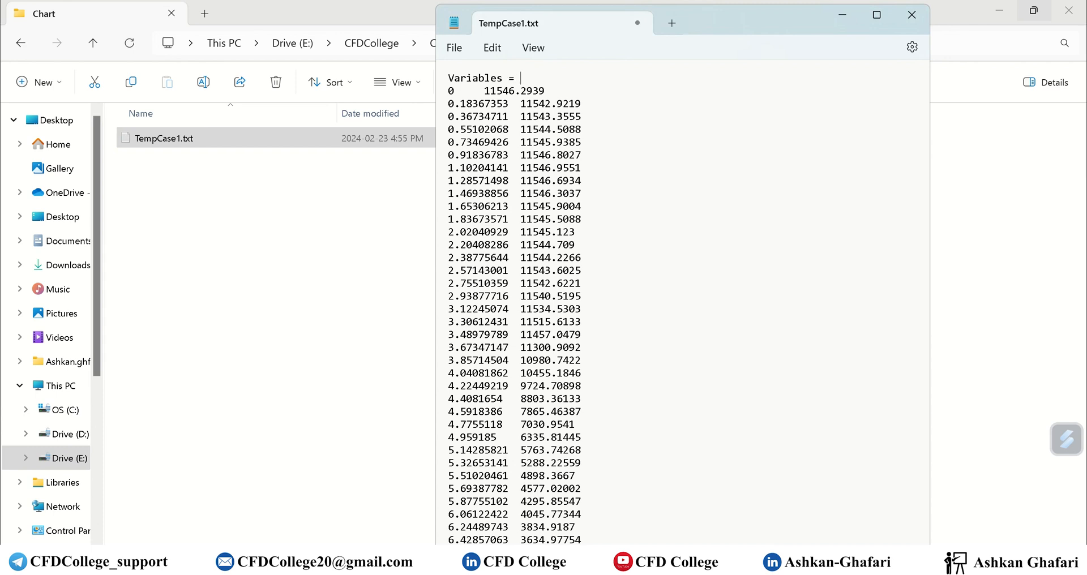
pyautogui.write(' = "x [m/s]" , "Tepmerature [')
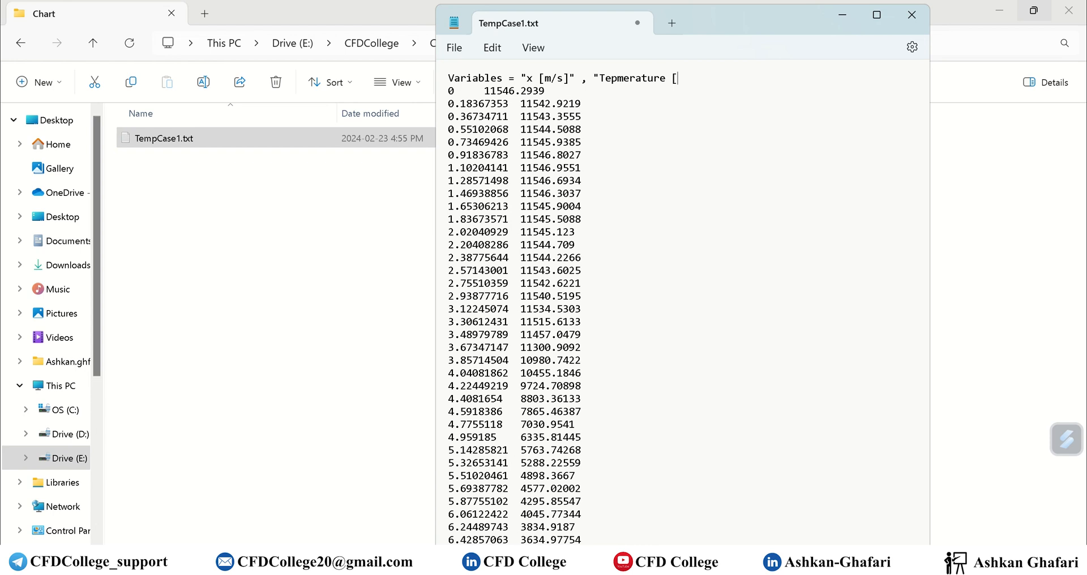
pyautogui.write('K]"')
pyautogui.press('Return')
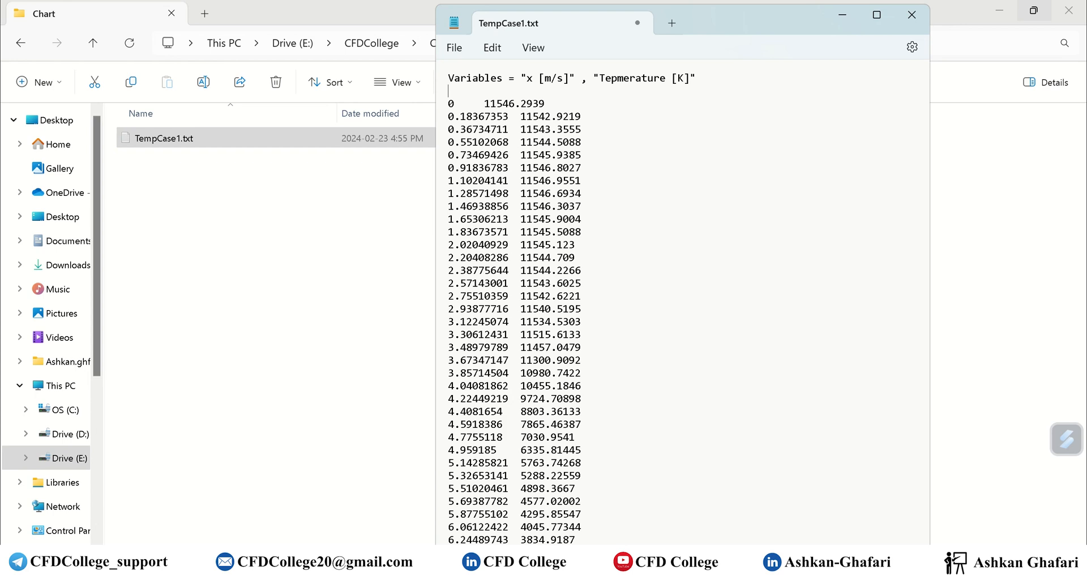
pyautogui.write('ZOTE')
pyautogui.press('BackSpace')
pyautogui.press('BackSpace')
pyautogui.write('NE T = "Case 1 - T"')
# Save TempCase1.txt and close Notepad.
pyautogui.hotkey('ctrl', 's')
pyautogui.click(911, 15)
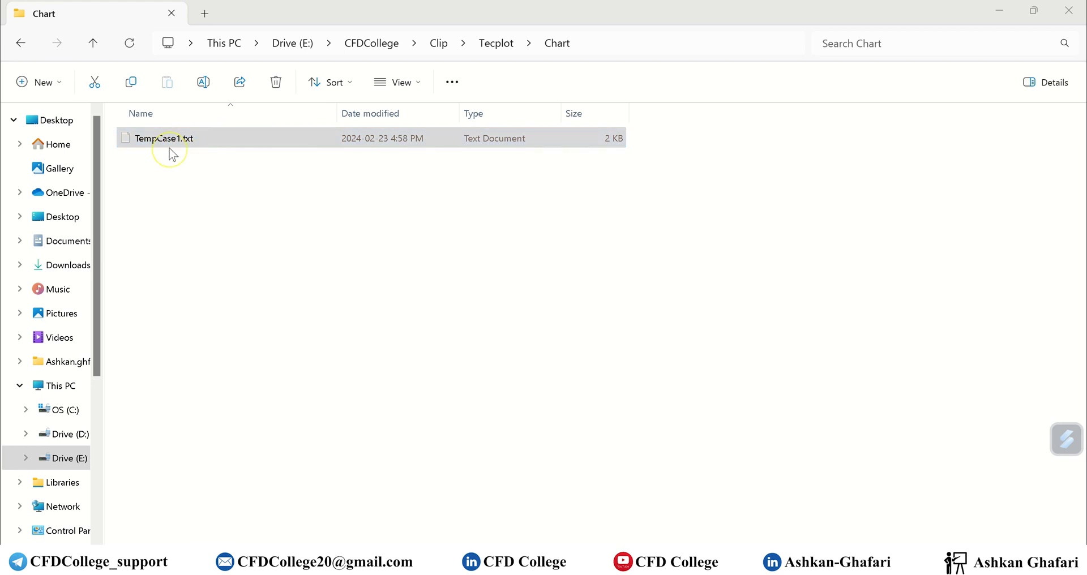
pyautogui.click(452, 82)
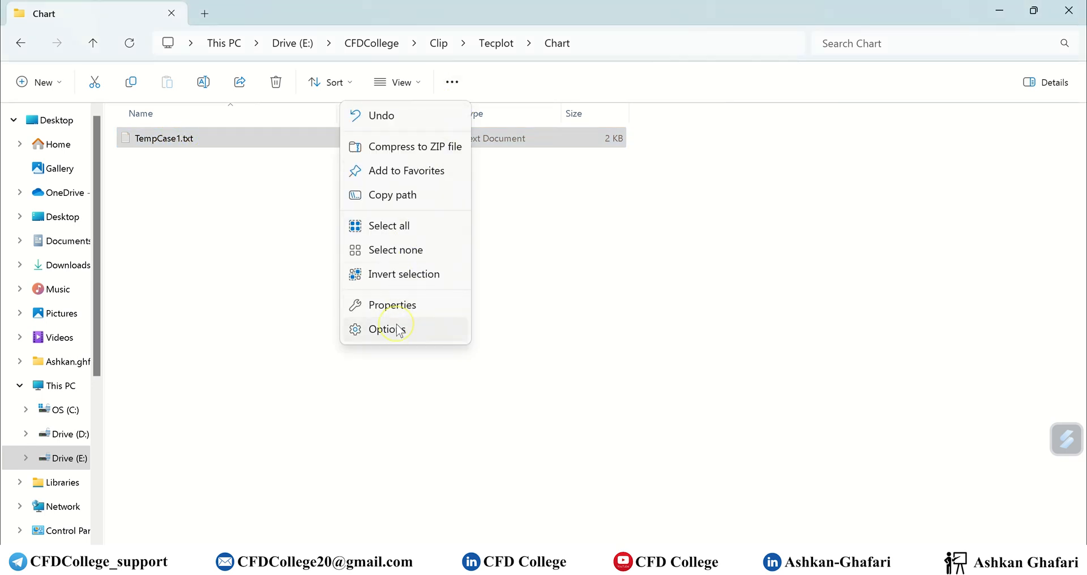
# Turn off hiding of extensions for known file types in Folder Options.
pyautogui.click(399, 330)
pyautogui.click(74, 149)
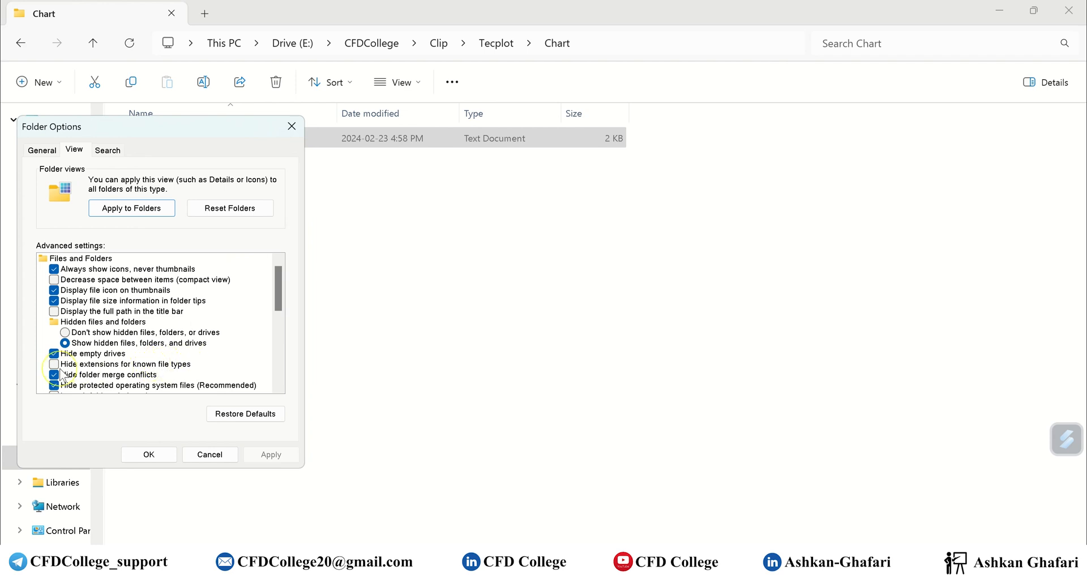
pyautogui.click(150, 454)
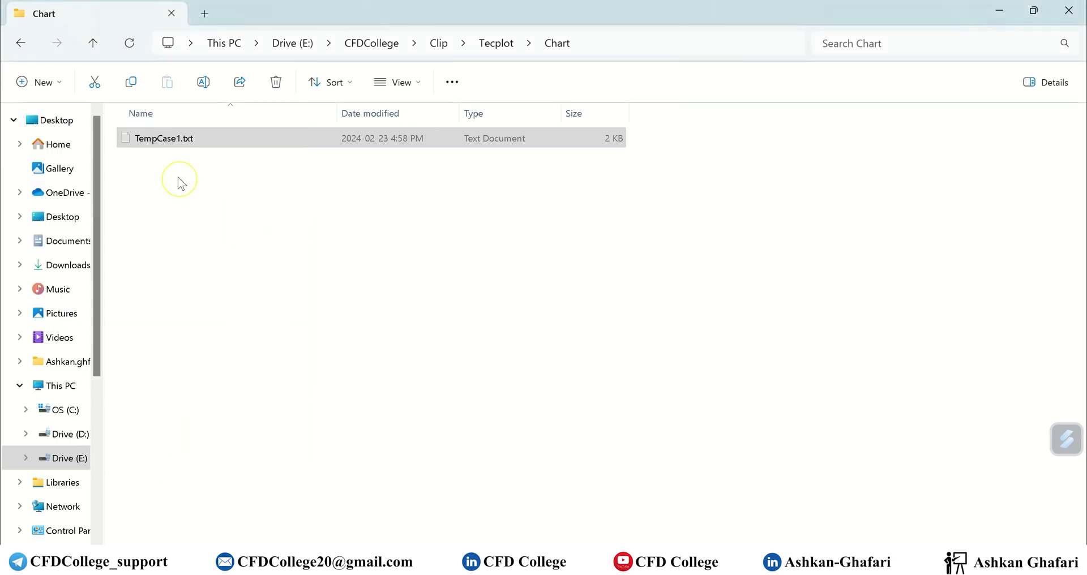
# Rename TempCase1.txt to TempCase1.plt.
pyautogui.click(195, 143)
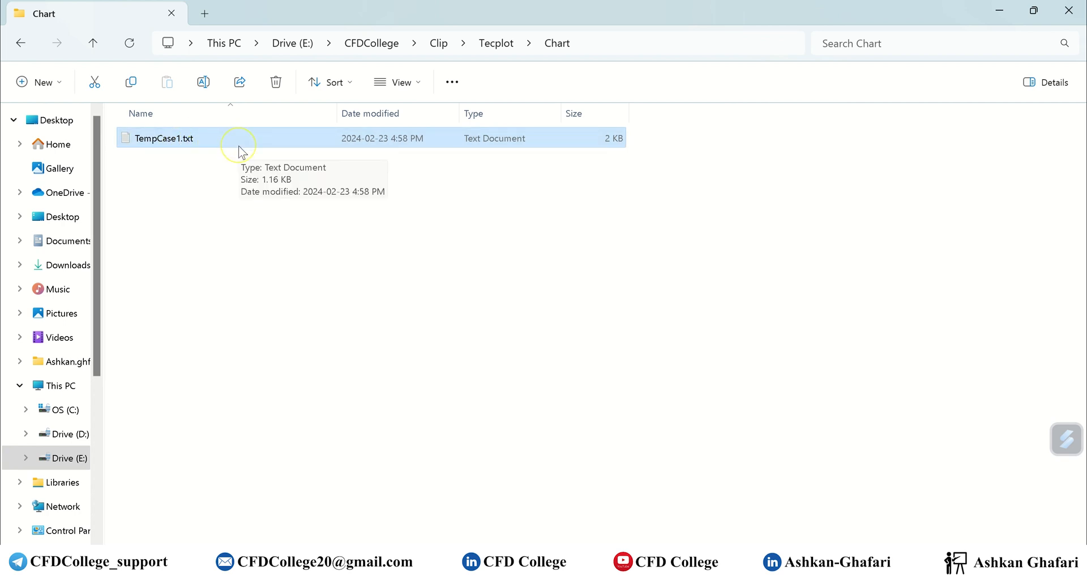
pyautogui.click(187, 141)
pyautogui.press('End')
pyautogui.press('BackSpace')
pyautogui.press('BackSpace')
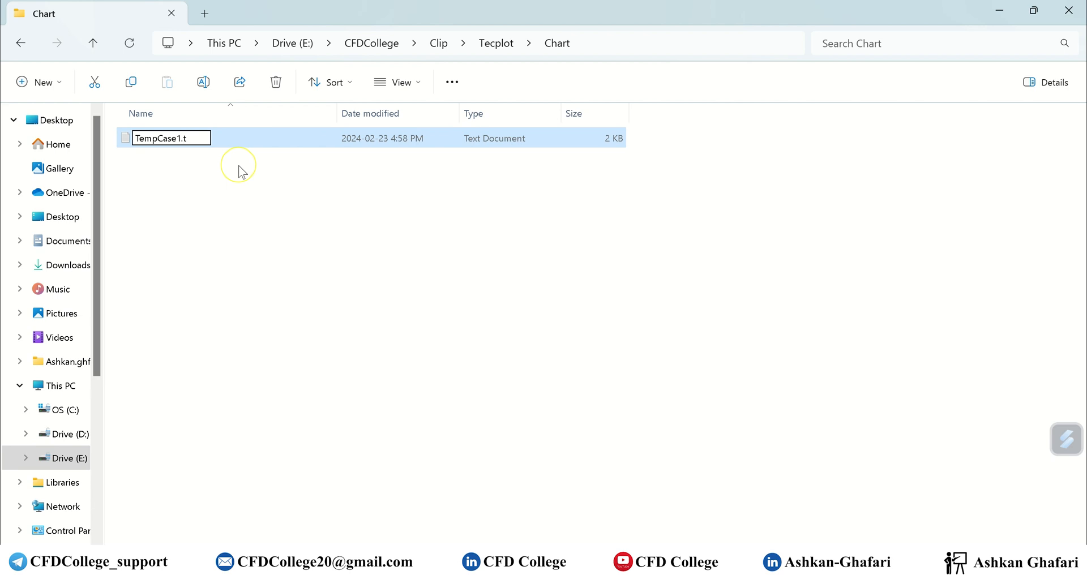
pyautogui.press('BackSpace')
pyautogui.write('plt')
pyautogui.press('Return')
pyautogui.press('Return')
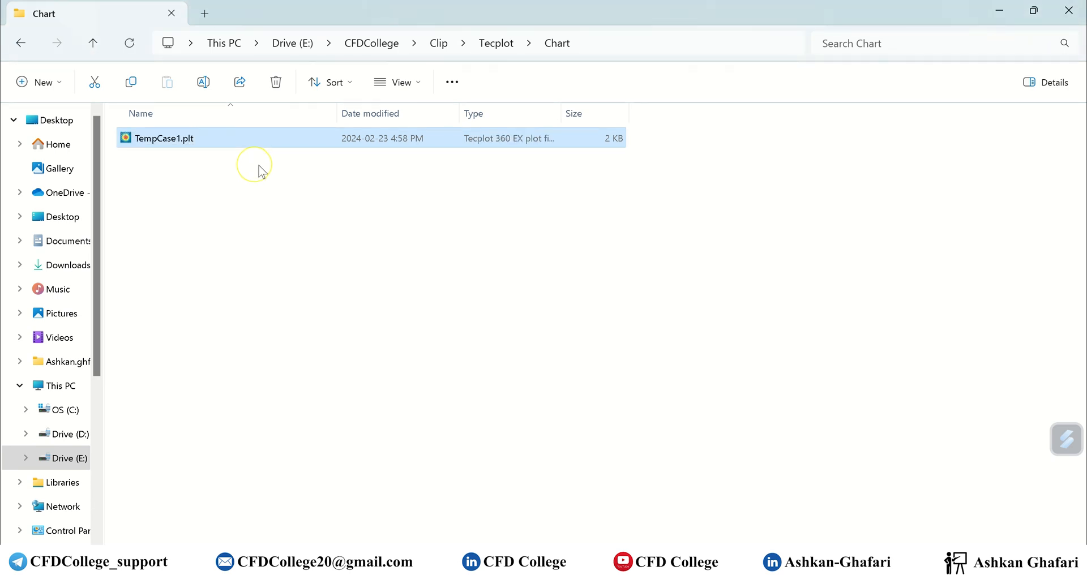
# Drag TempCase1.plt into Tecplot and maximize the Tecplot window.
pyautogui.click(702, 565)
pyautogui.doubleClick(678, 12)
pyautogui.moveTo(152, 139); pyautogui.dragTo(739, 314)
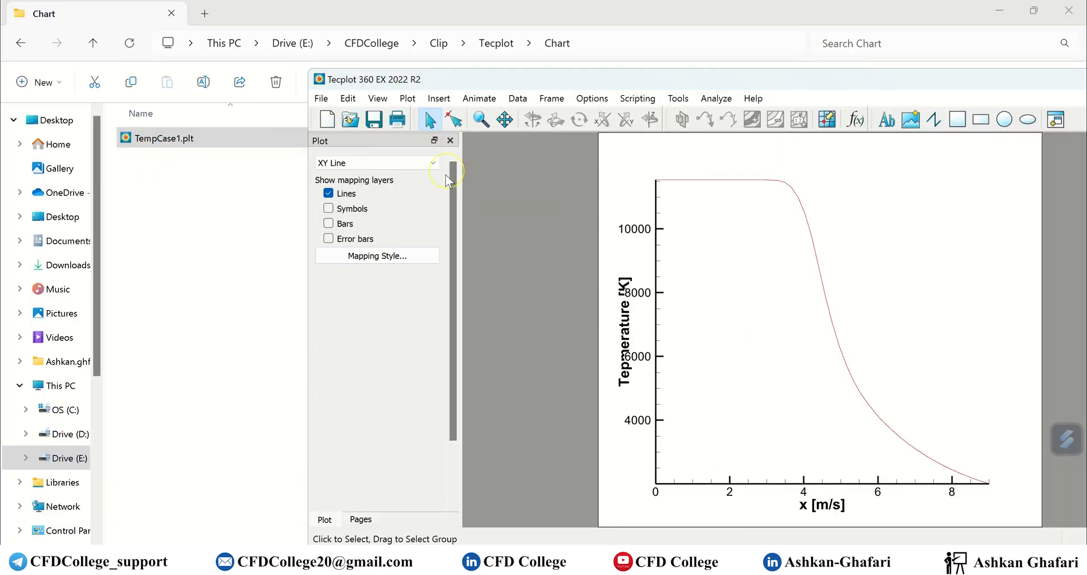
pyautogui.doubleClick(700, 76)
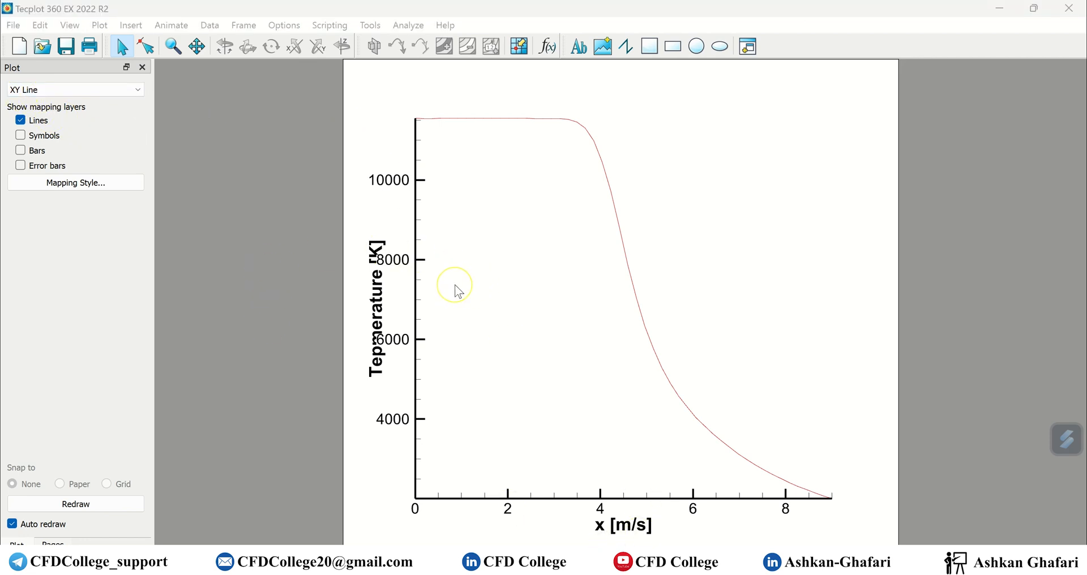
# Keep the XY Line plot type and open the plot frame's Edit Active Frame settings.
pyautogui.click(81, 90)
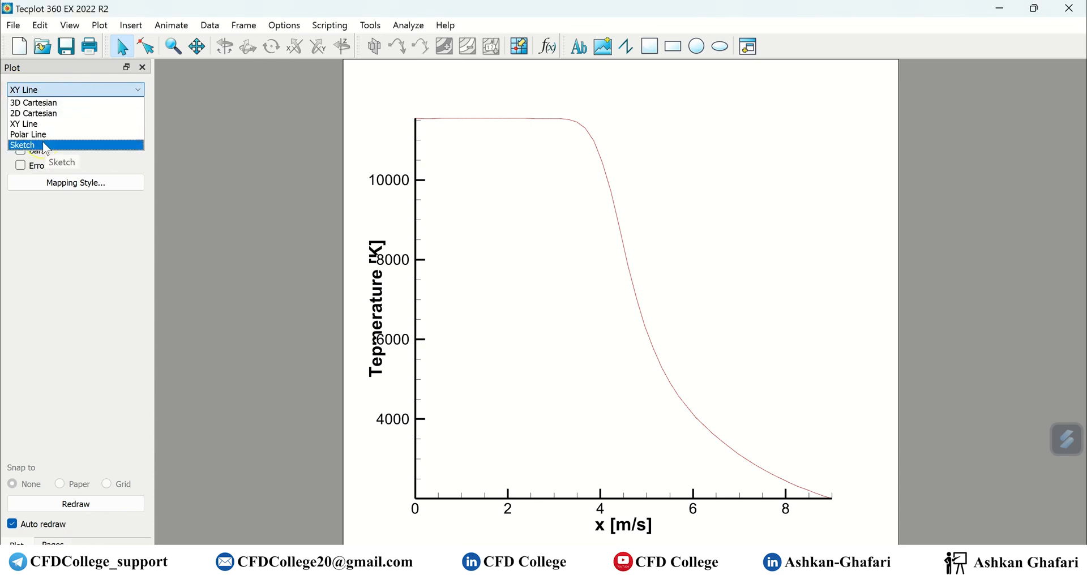
pyautogui.click(64, 103)
pyautogui.click(293, 331)
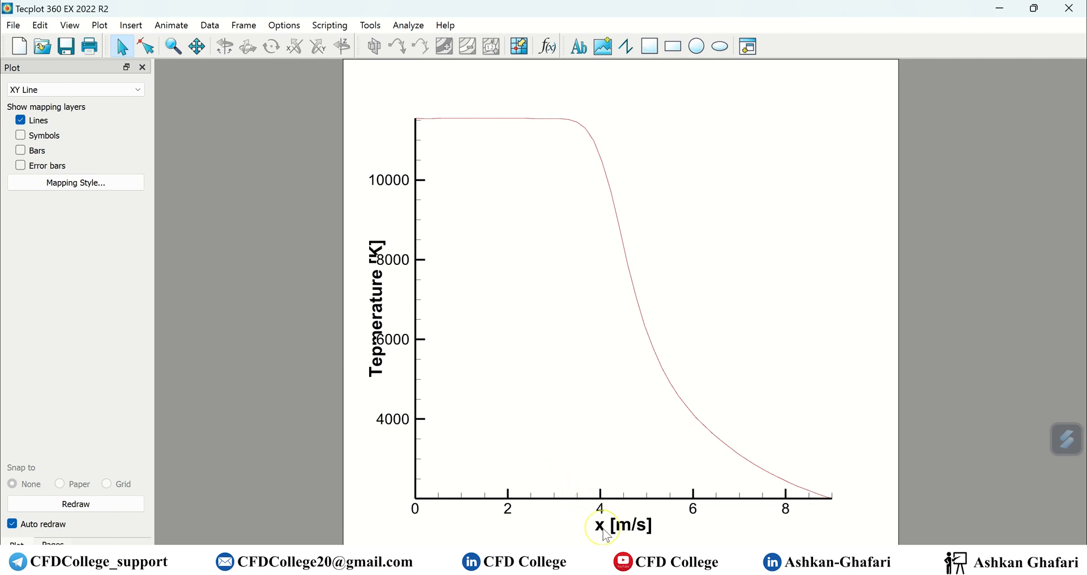
pyautogui.click(614, 555)
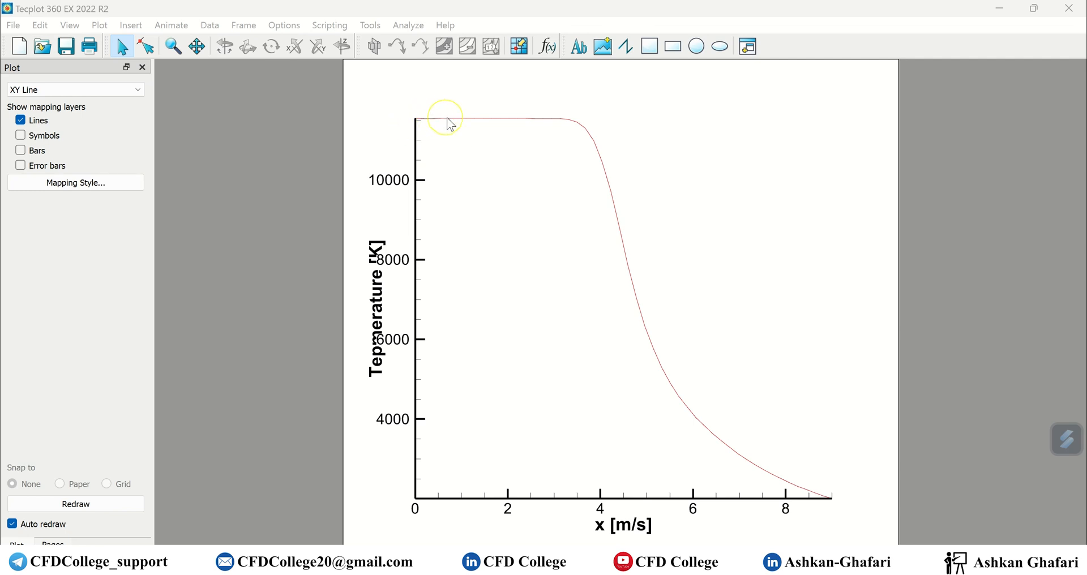
pyautogui.click(899, 286)
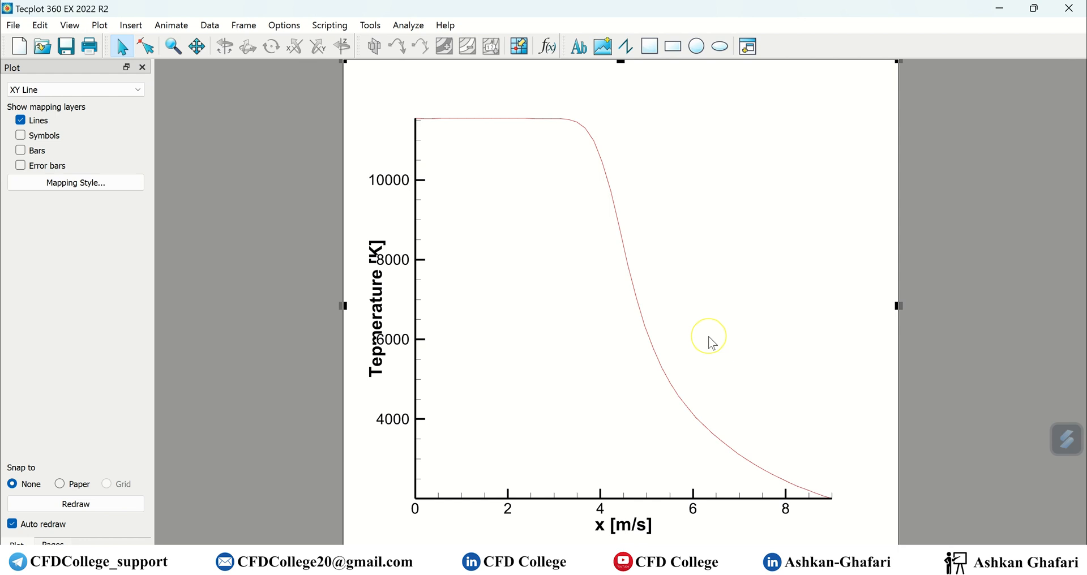
pyautogui.click(609, 556)
pyautogui.doubleClick(896, 145)
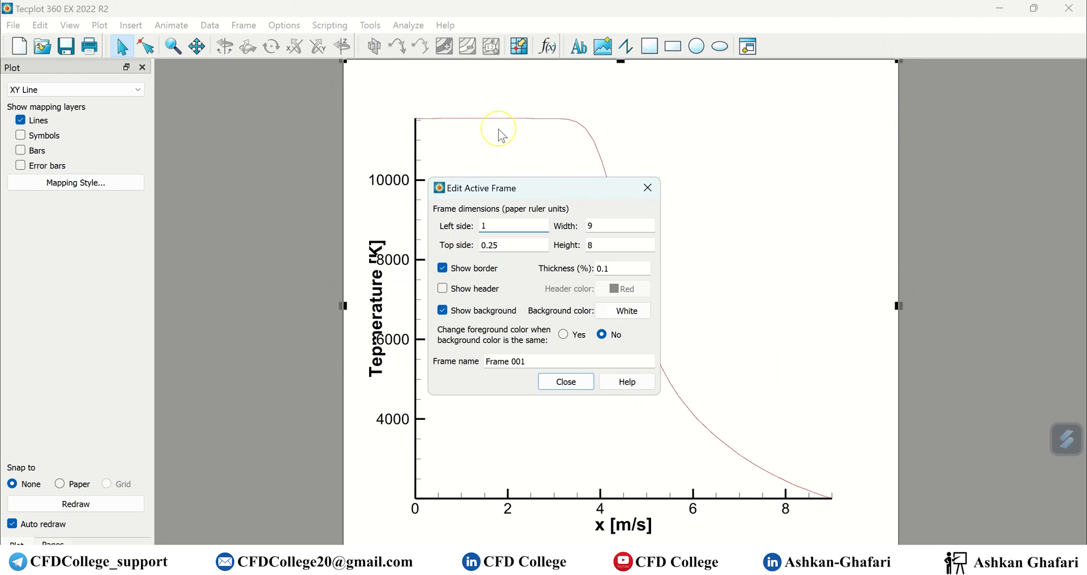
# Show the Frames sidebar, resize the frame to 5 by 4, and center it.
pyautogui.click(69, 26)
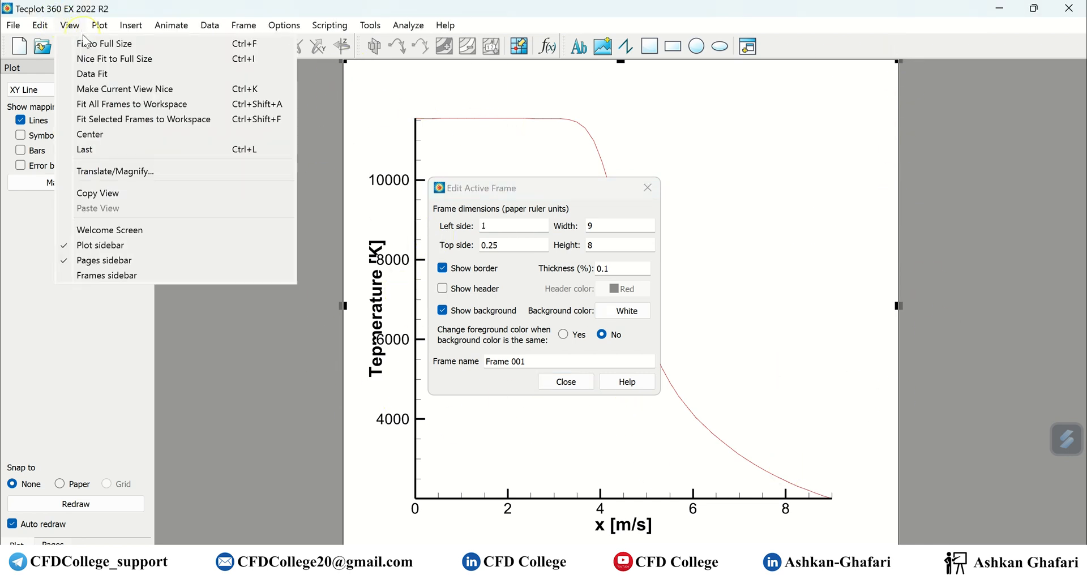
pyautogui.click(126, 275)
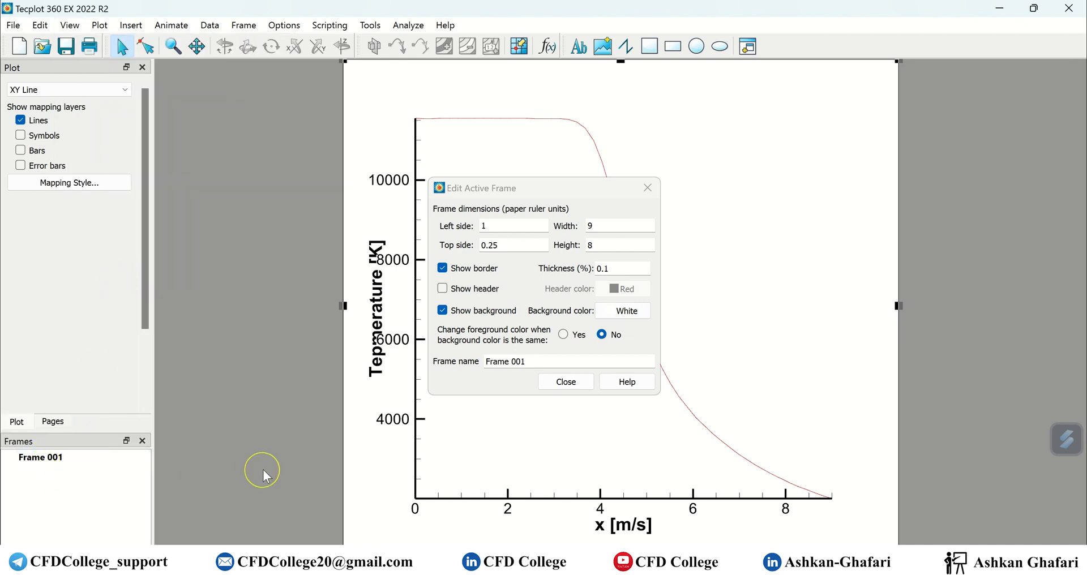
pyautogui.doubleClick(600, 226)
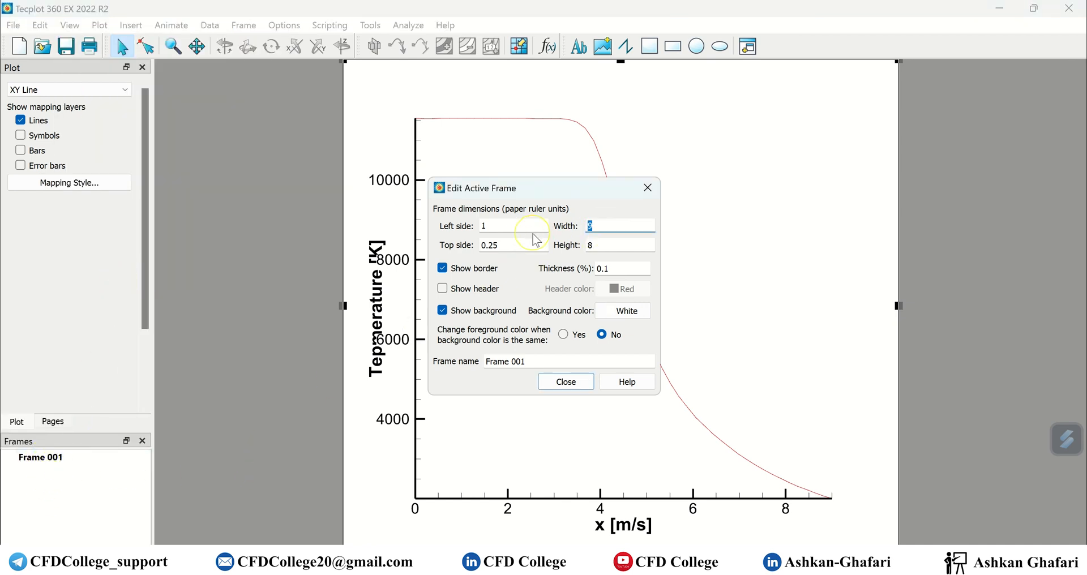
pyautogui.moveTo(607, 243); pyautogui.dragTo(548, 248)
pyautogui.write('4')
pyautogui.click(608, 226)
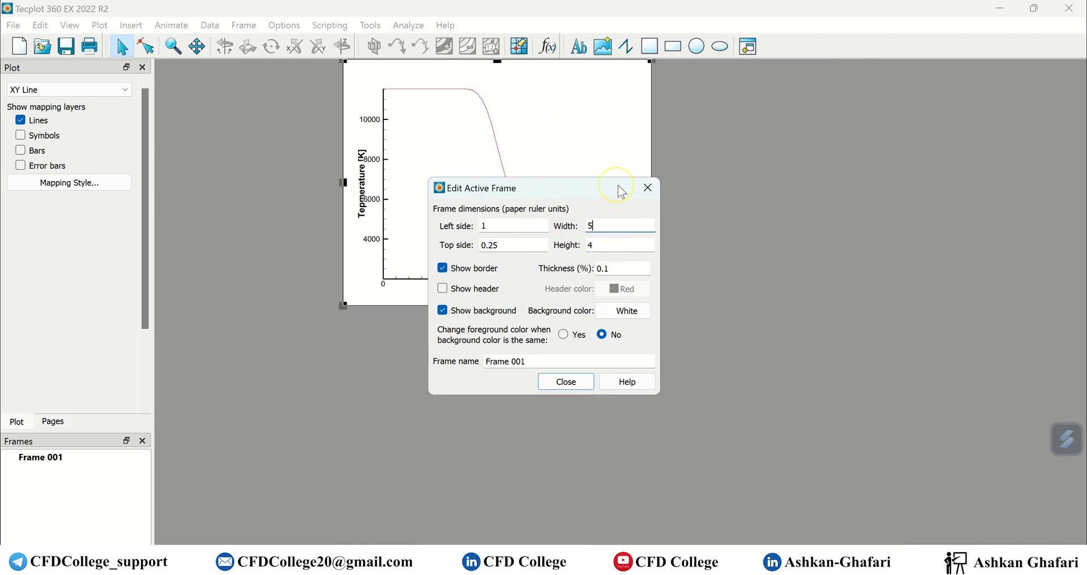
pyautogui.click(648, 187)
pyautogui.moveTo(651, 162); pyautogui.dragTo(713, 256)
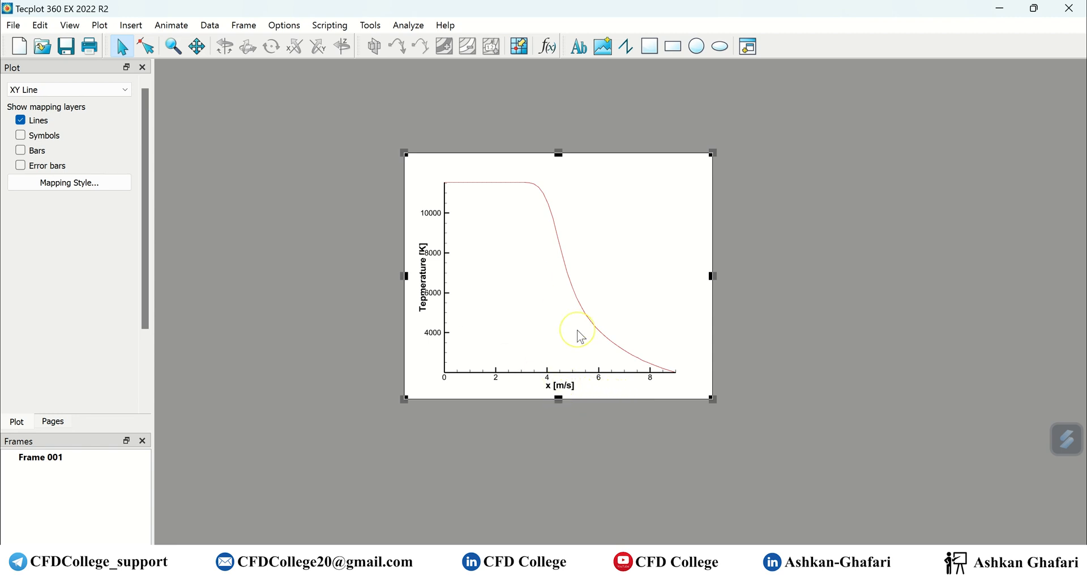
# Open the Axis Details dialog from Plot > Axis and move it right of the plot.
pyautogui.click(601, 437)
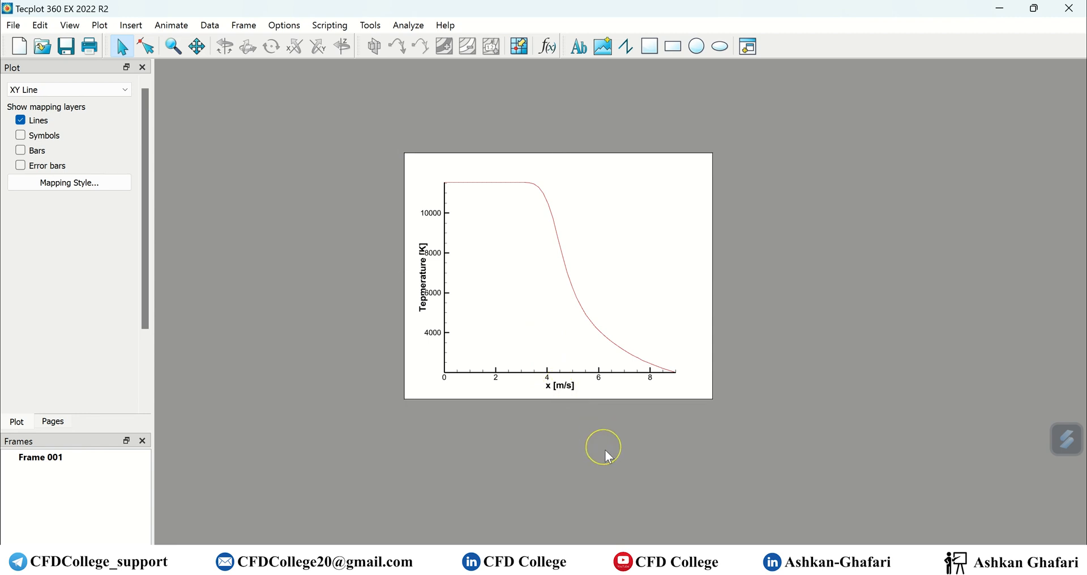
pyautogui.doubleClick(566, 387)
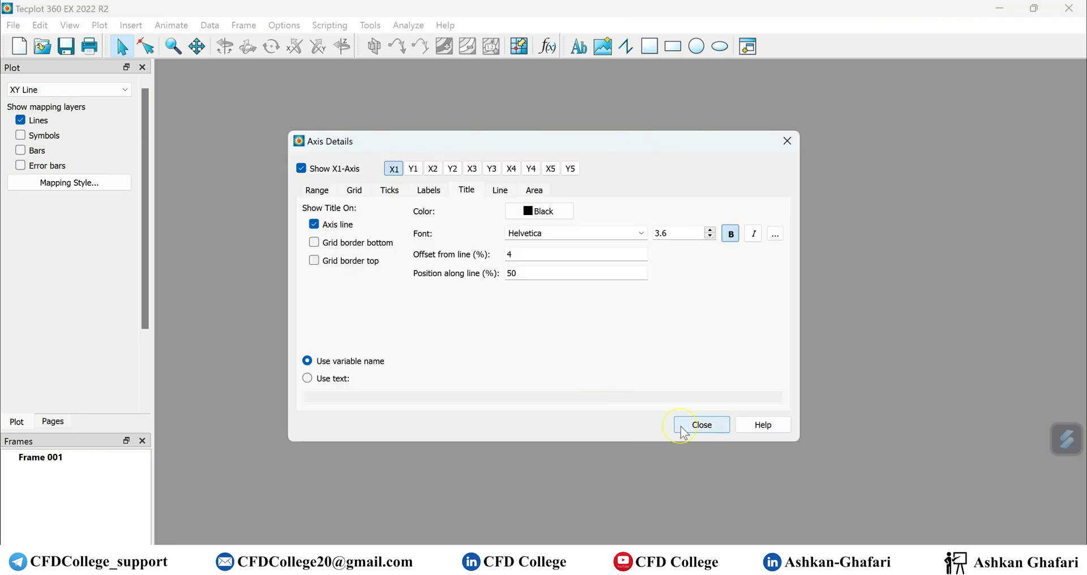
pyautogui.click(698, 426)
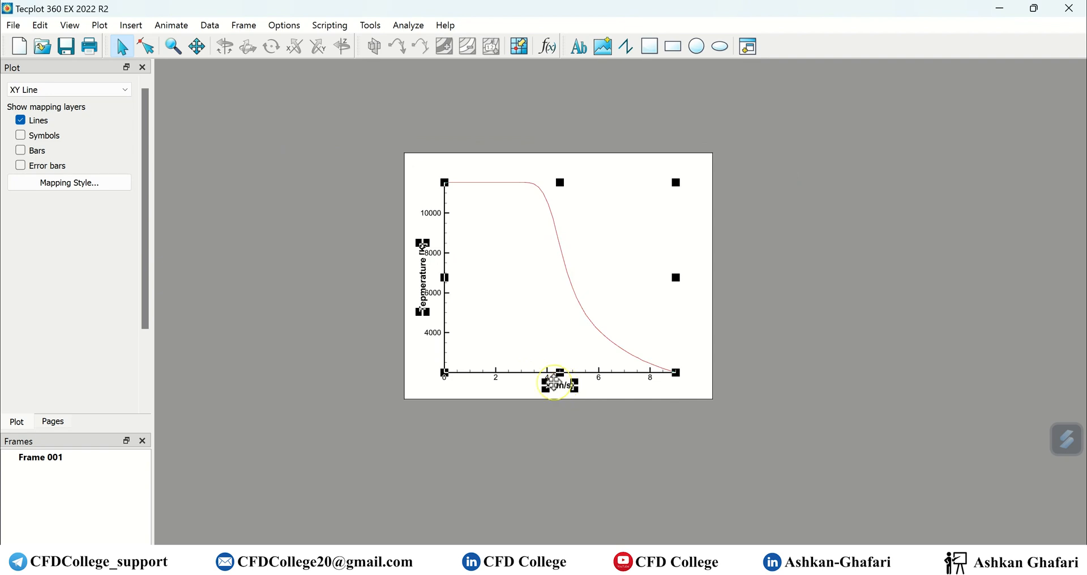
pyautogui.click(99, 26)
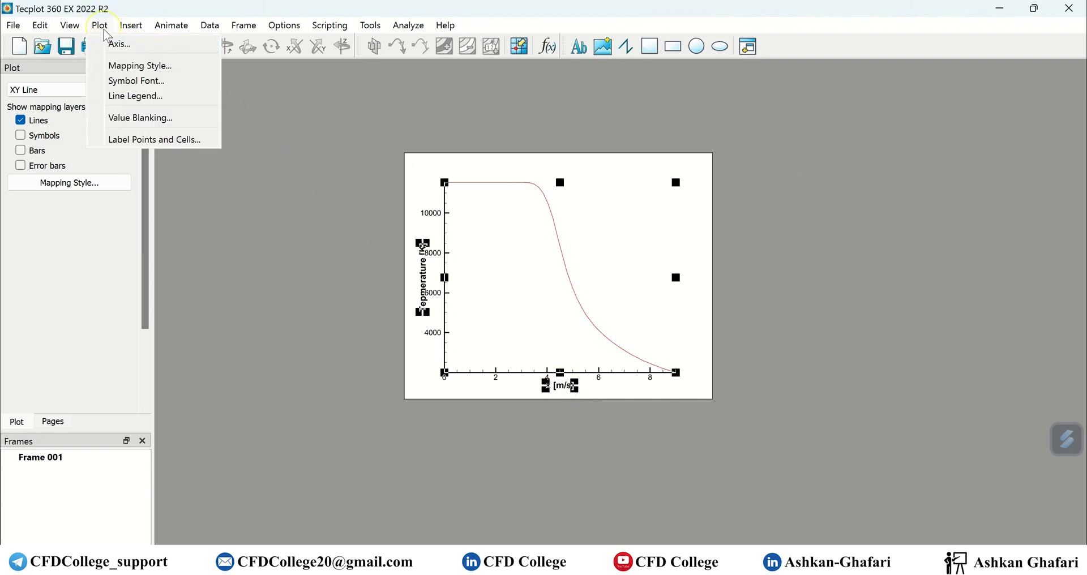
pyautogui.click(146, 45)
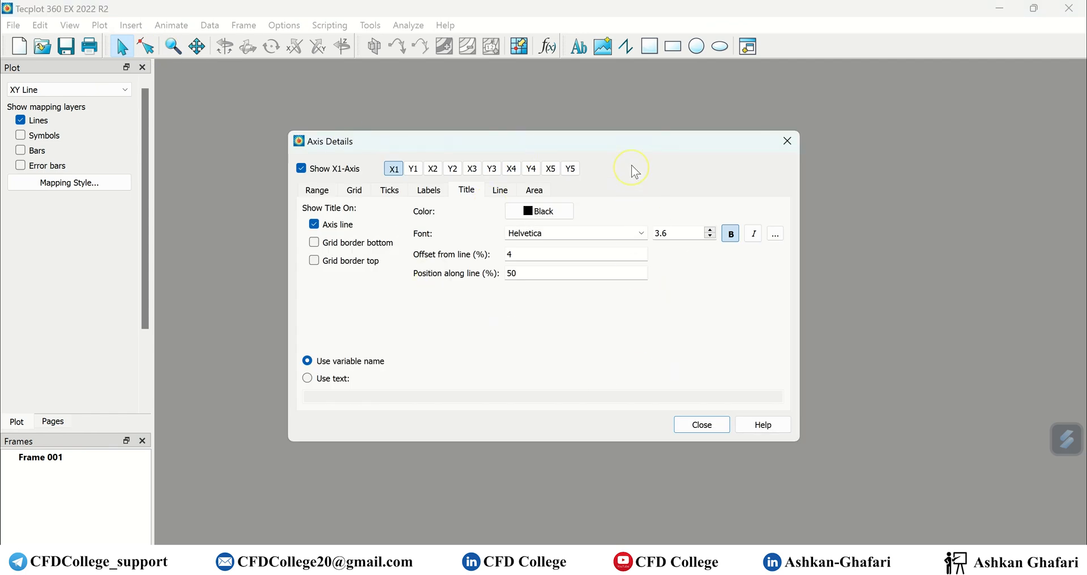
pyautogui.moveTo(636, 141); pyautogui.dragTo(883, 194)
# Move the plot frame to the upper left and show the X1 range settings.
pyautogui.click(611, 153)
pyautogui.moveTo(610, 153); pyautogui.dragTo(395, 94)
pyautogui.click(707, 383)
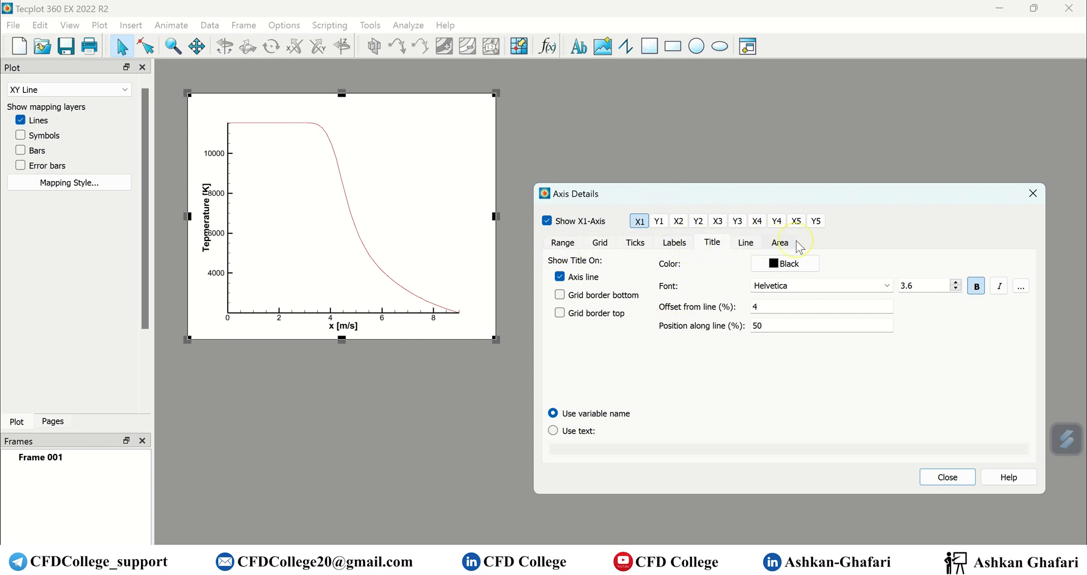
pyautogui.click(558, 248)
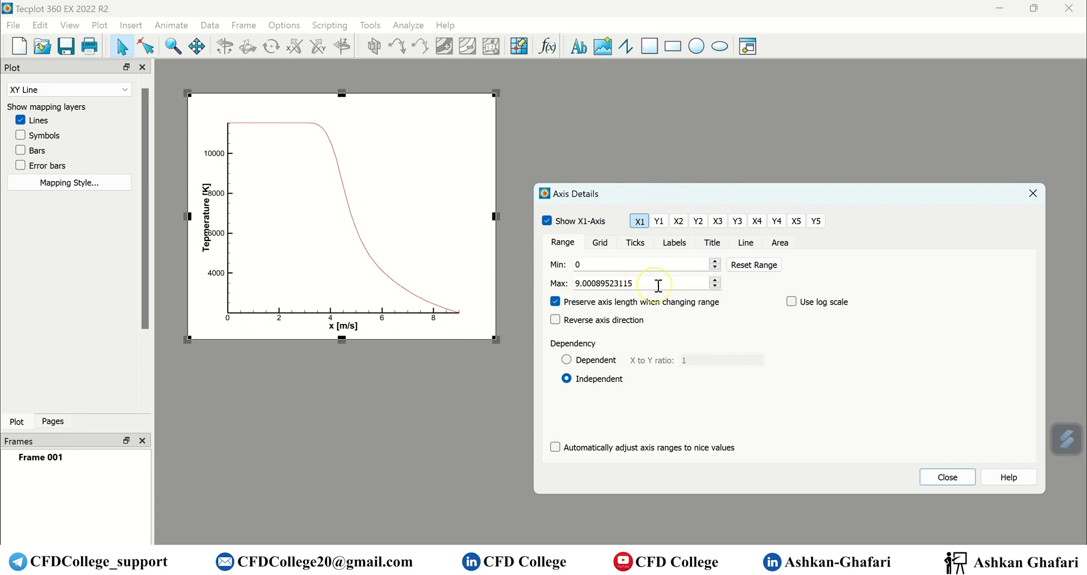
# Set the x-axis maximum to 10, then try the Reset Range options.
pyautogui.moveTo(658, 285); pyautogui.dragTo(502, 285)
pyautogui.write('10')
pyautogui.press('Return')
pyautogui.click(761, 272)
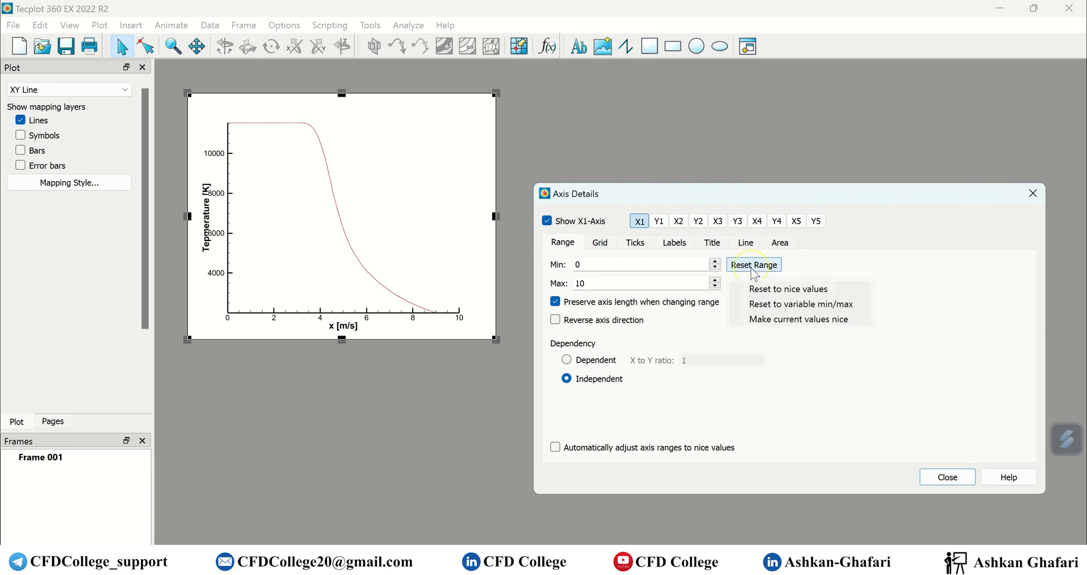
pyautogui.click(761, 294)
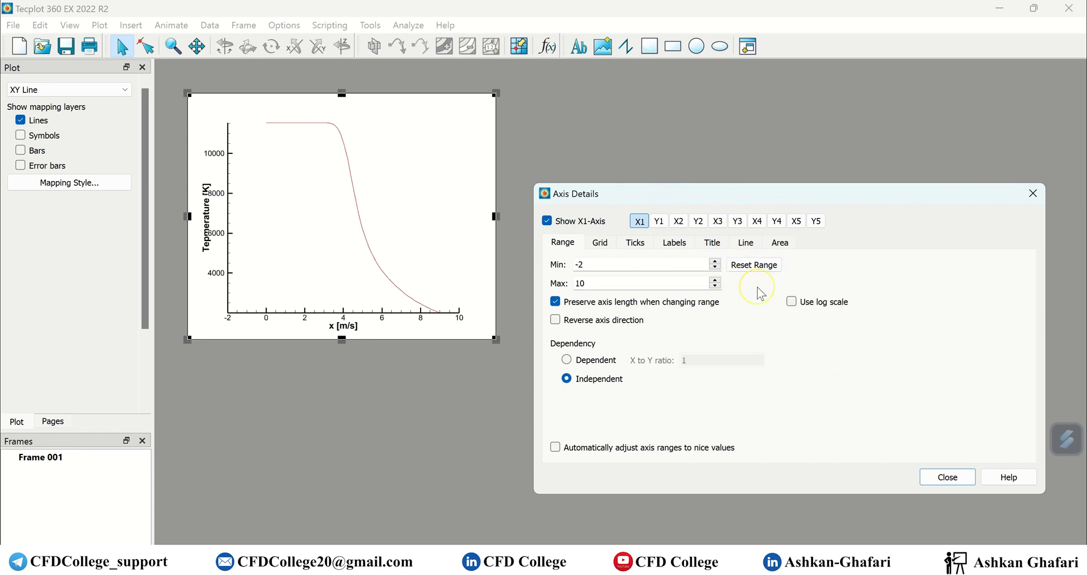
pyautogui.click(751, 274)
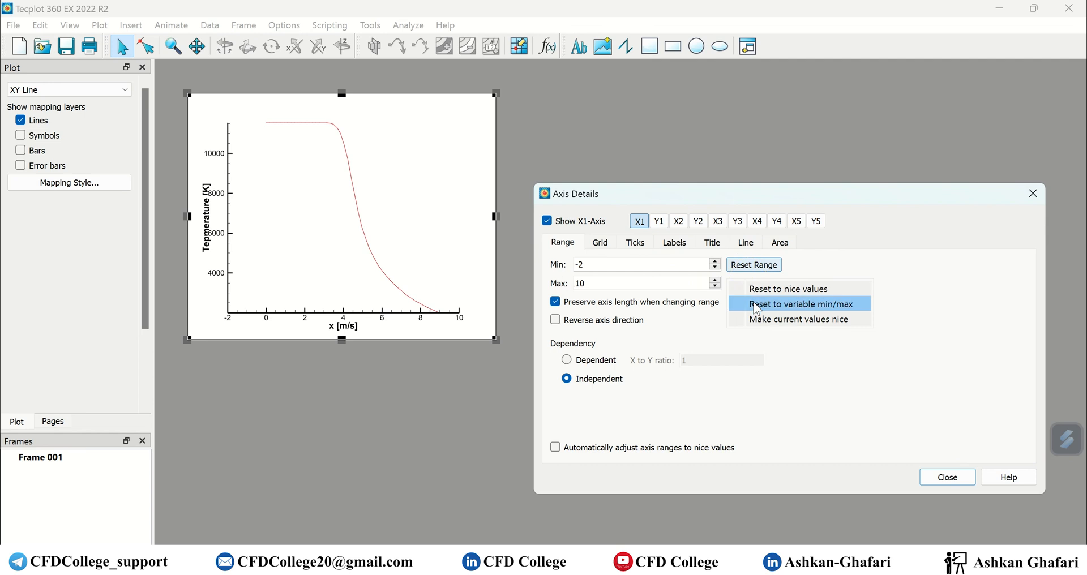
pyautogui.click(757, 306)
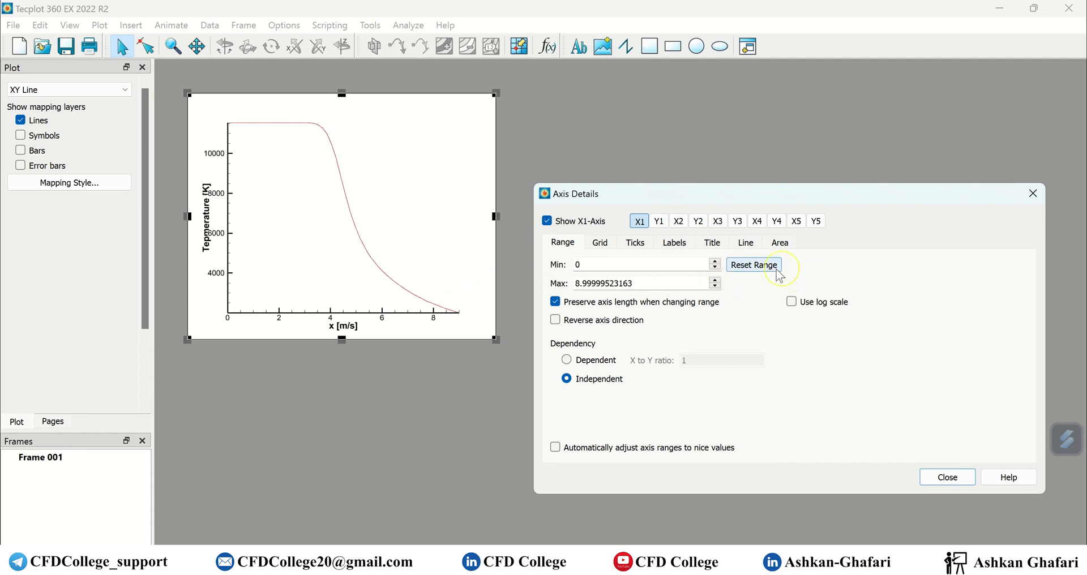
pyautogui.click(749, 271)
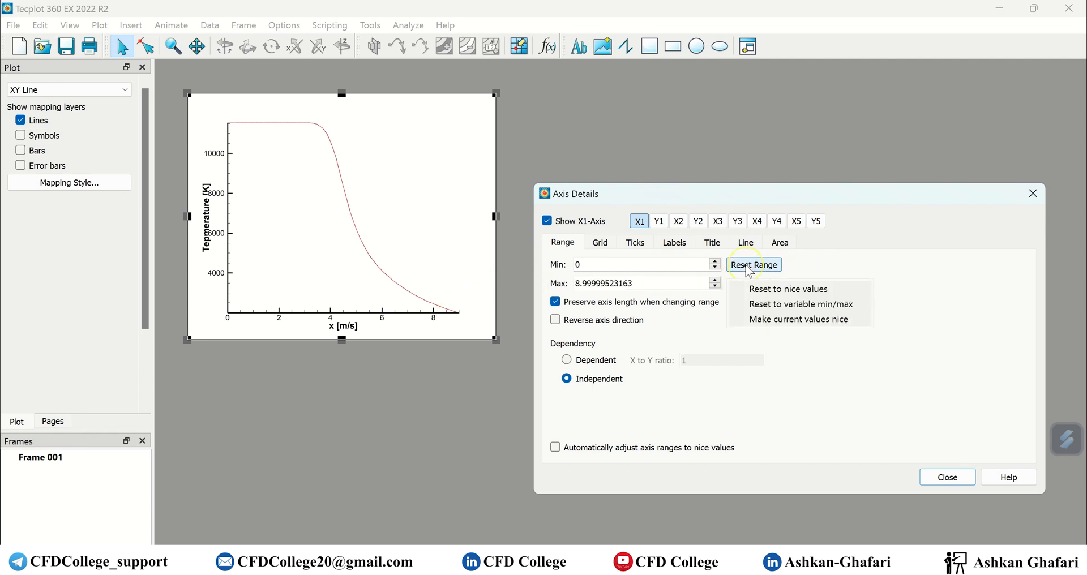
pyautogui.click(656, 283)
# Re-enter 10 as the x-axis maximum and change the X1 dependency setting.
pyautogui.moveTo(656, 283); pyautogui.dragTo(512, 293)
pyautogui.write('10')
pyautogui.click(622, 264)
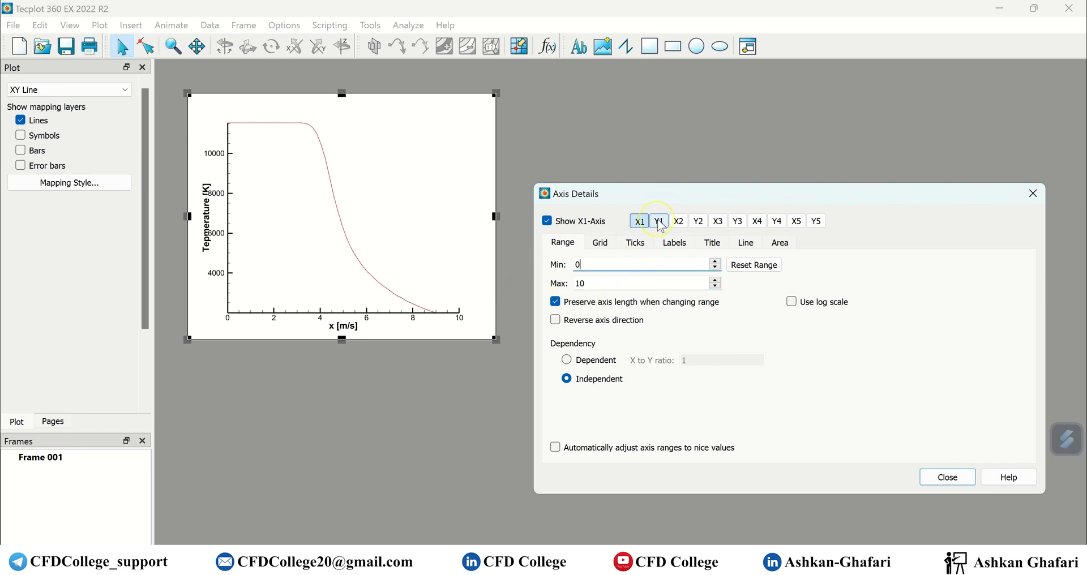
pyautogui.click(584, 380)
# Switch axis dependency to Dependent, then back to Independent.
pyautogui.click(610, 269)
pyautogui.click(588, 366)
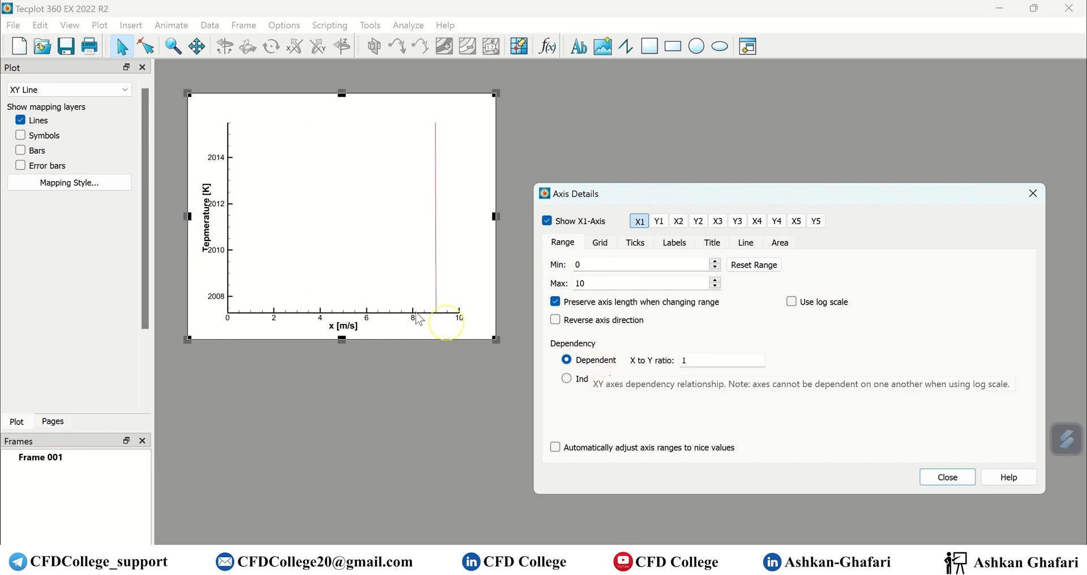
pyautogui.click(606, 381)
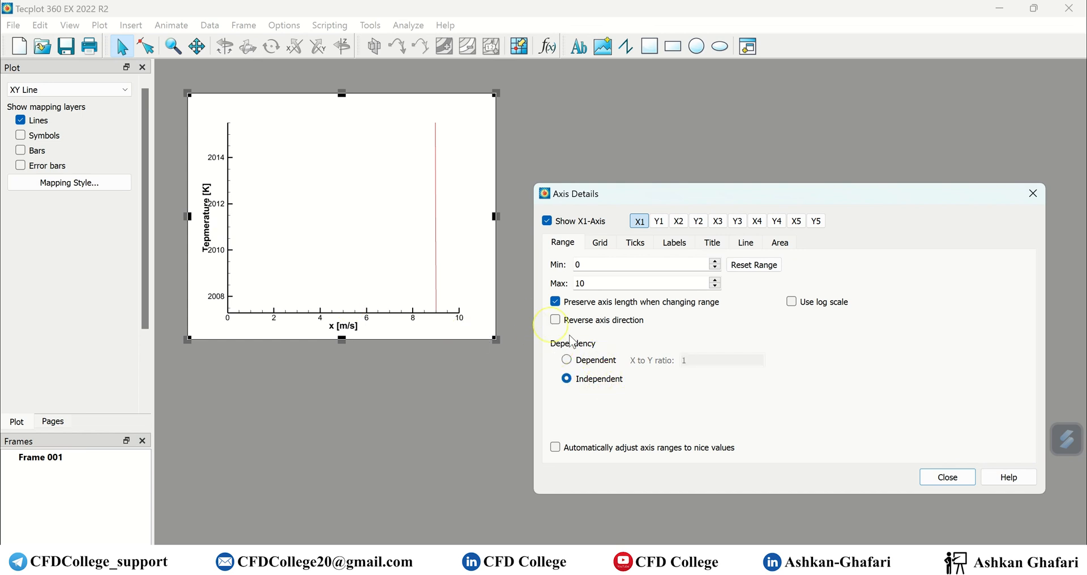
pyautogui.click(612, 554)
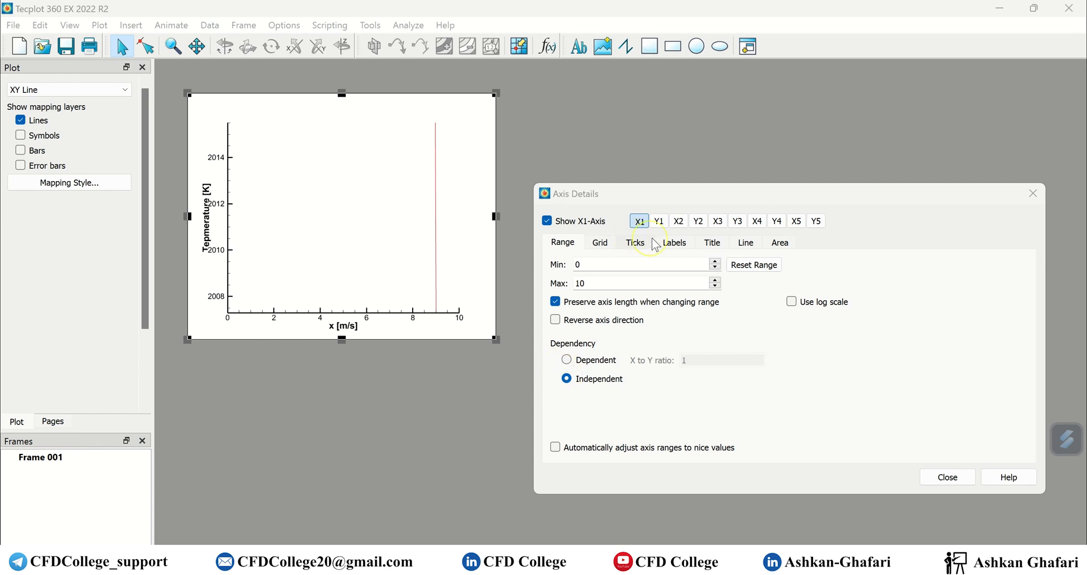
# Reset the Y1 axis range to nice values, spanning 0 to 14000.
pyautogui.click(660, 221)
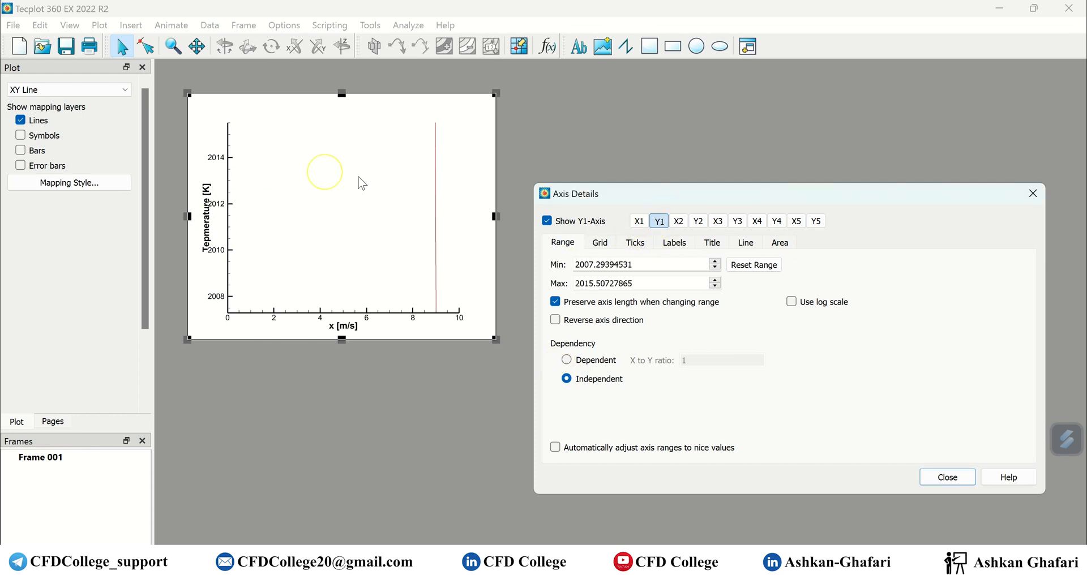
pyautogui.doubleClick(636, 264)
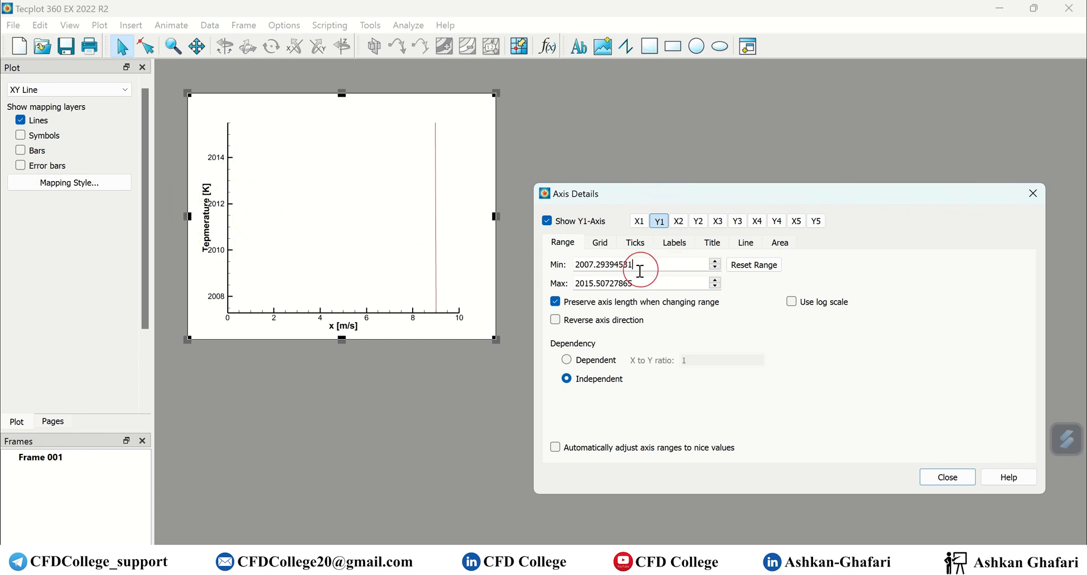
pyautogui.click(751, 272)
pyautogui.click(760, 291)
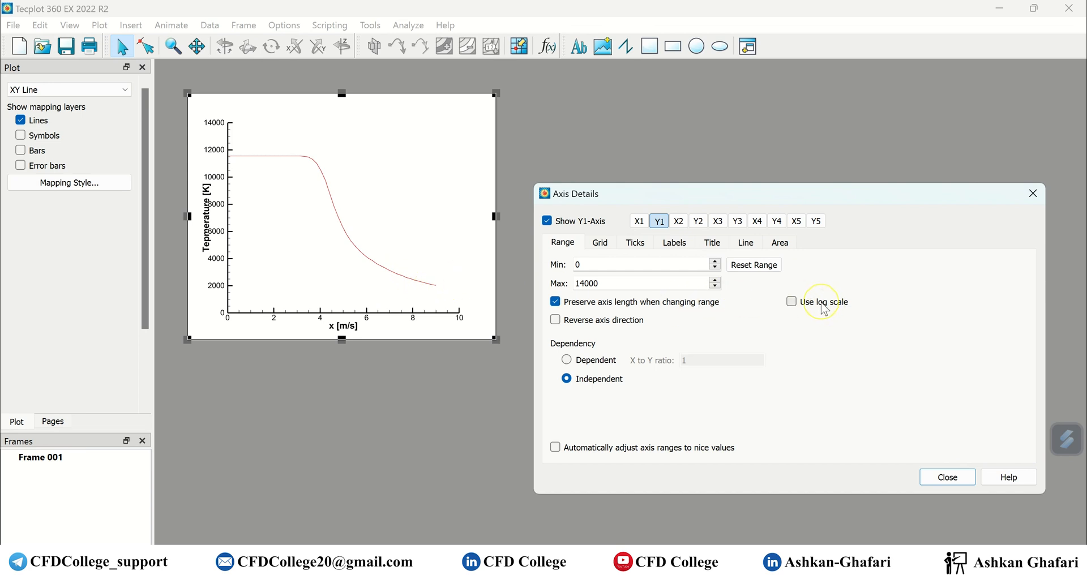
pyautogui.click(640, 222)
pyautogui.click(659, 222)
pyautogui.click(641, 222)
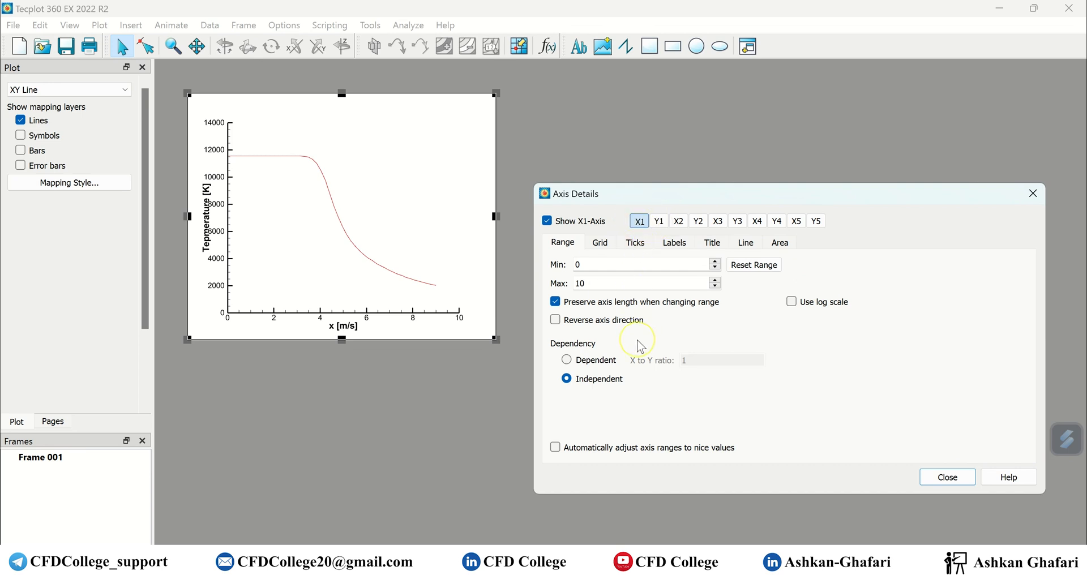
# Try reversing the x-axis direction and showing major gridlines, leaving the axis unreversed.
pyautogui.click(556, 321)
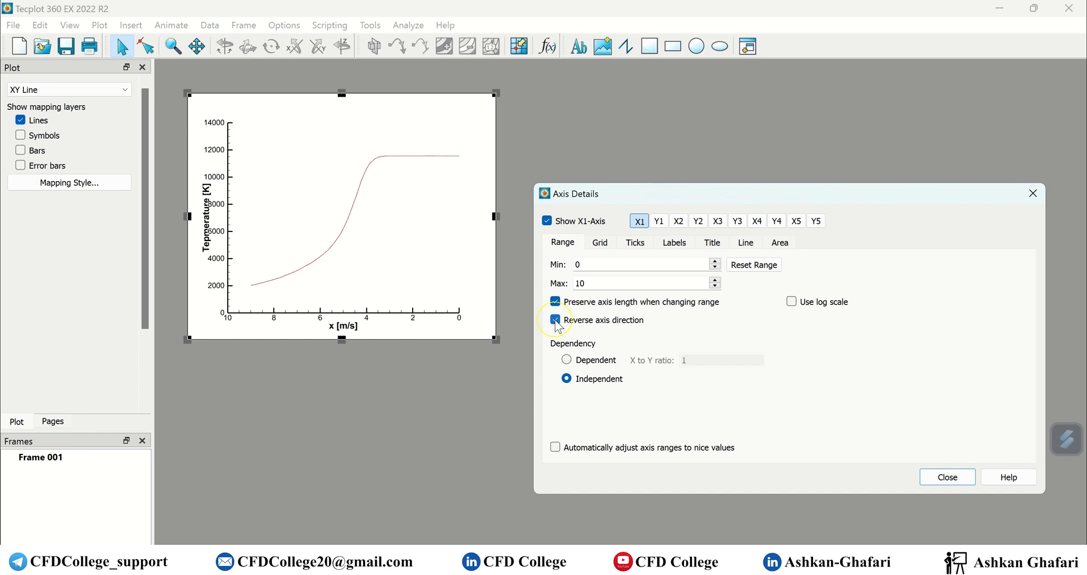
pyautogui.click(556, 320)
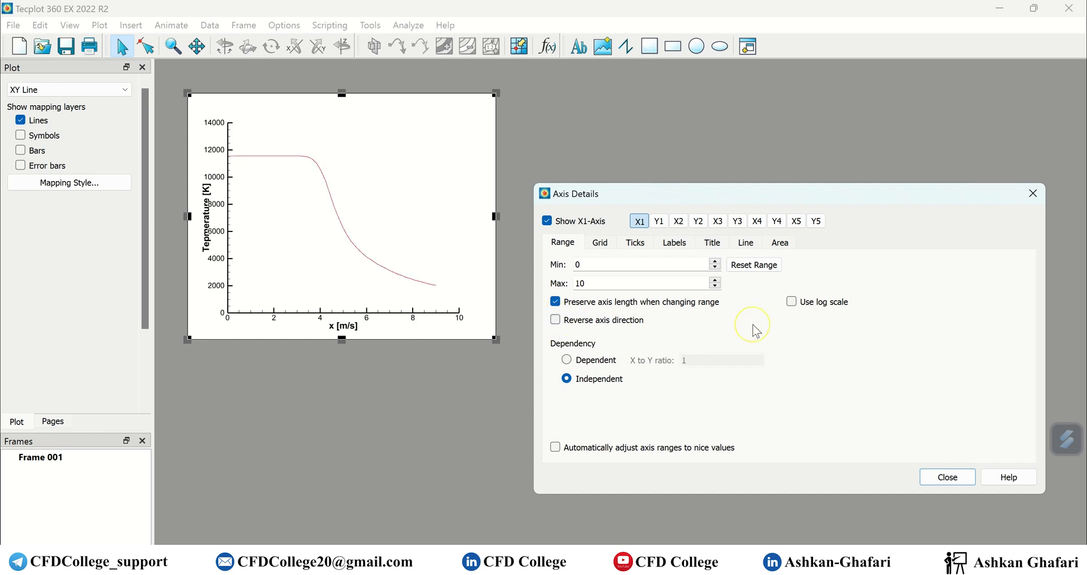
pyautogui.click(598, 244)
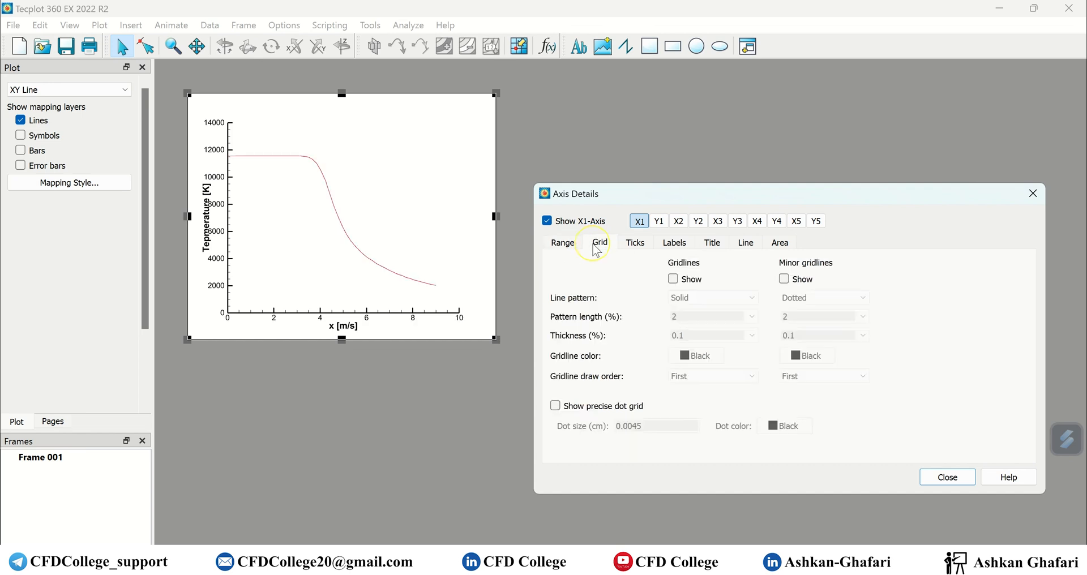
pyautogui.click(673, 279)
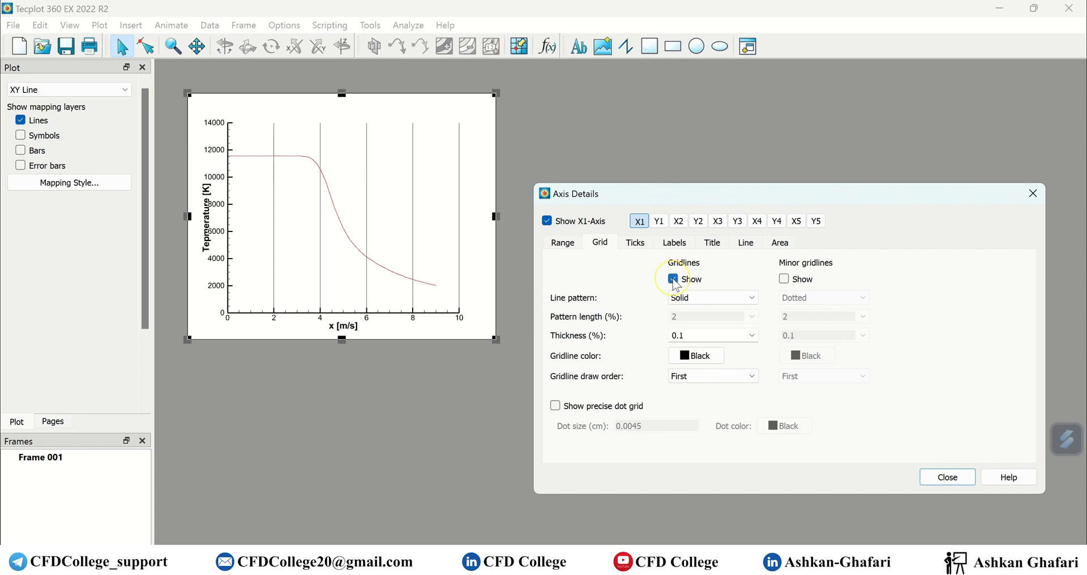
pyautogui.click(673, 279)
pyautogui.click(673, 279)
# Try minor gridlines with a solid pattern, then turn x-axis gridlines off.
pyautogui.click(784, 279)
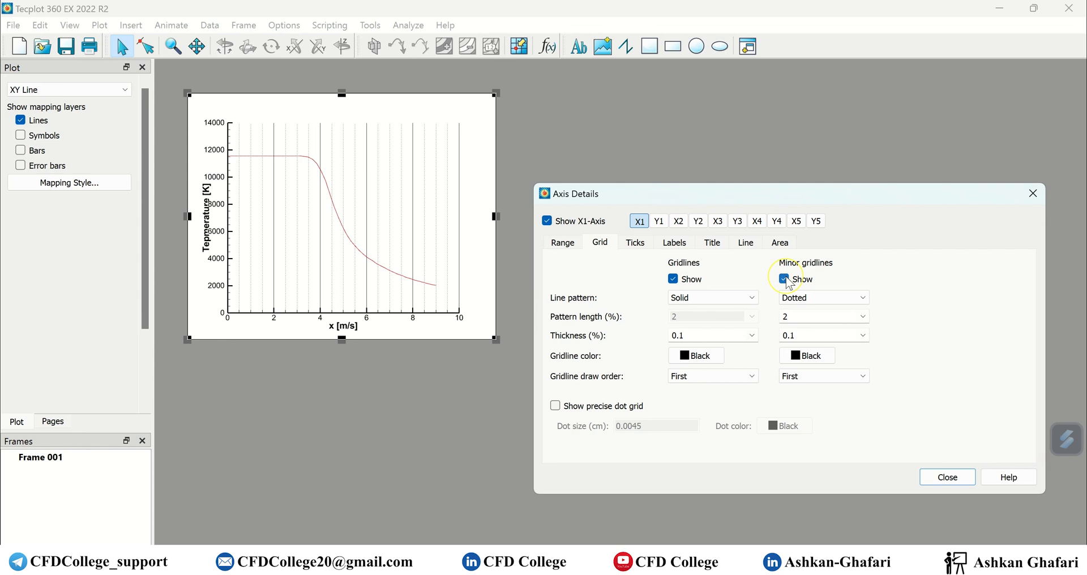
pyautogui.click(785, 280)
pyautogui.click(717, 297)
pyautogui.click(721, 302)
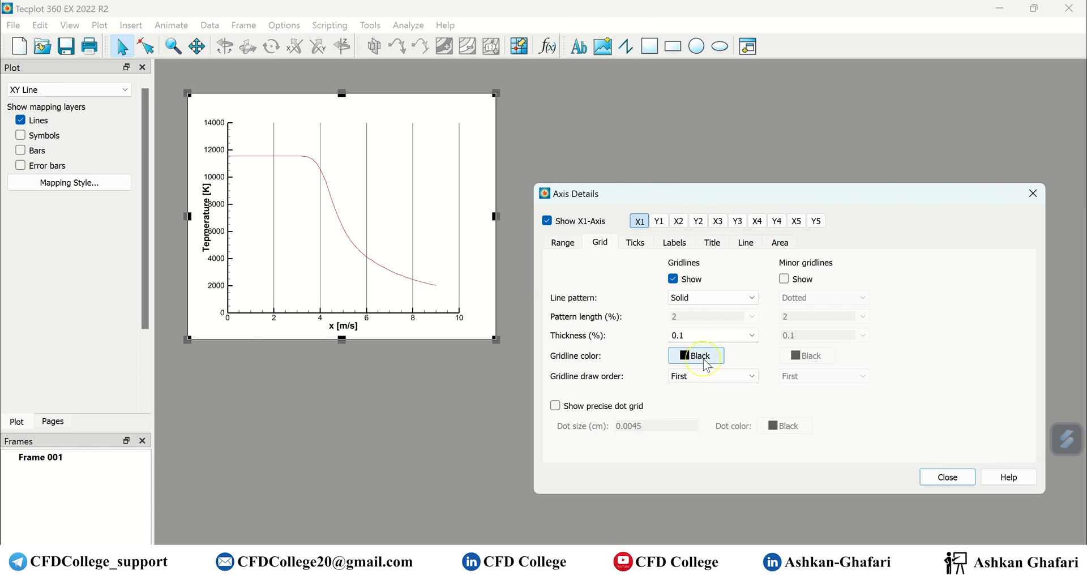
pyautogui.click(673, 279)
pyautogui.click(637, 244)
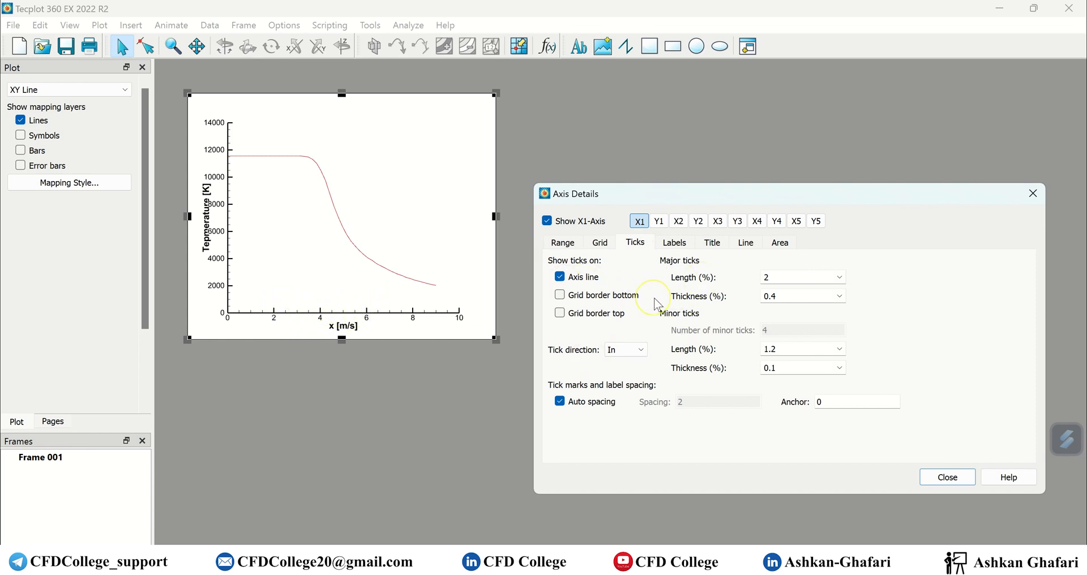
# Set x-axis major tick length to 1.2% and minor tick length to 0.5%.
pyautogui.click(844, 278)
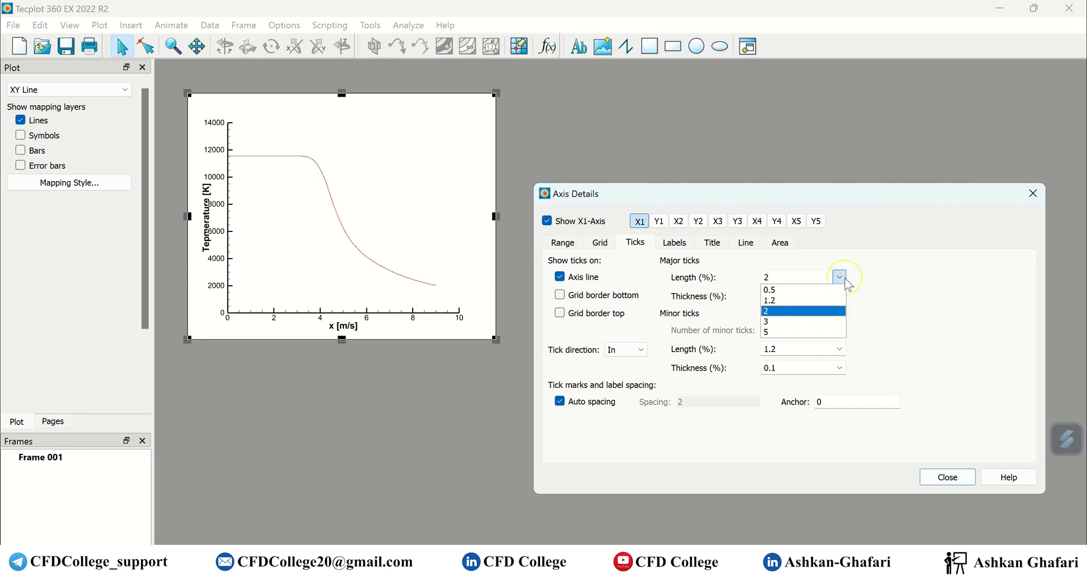
pyautogui.click(791, 334)
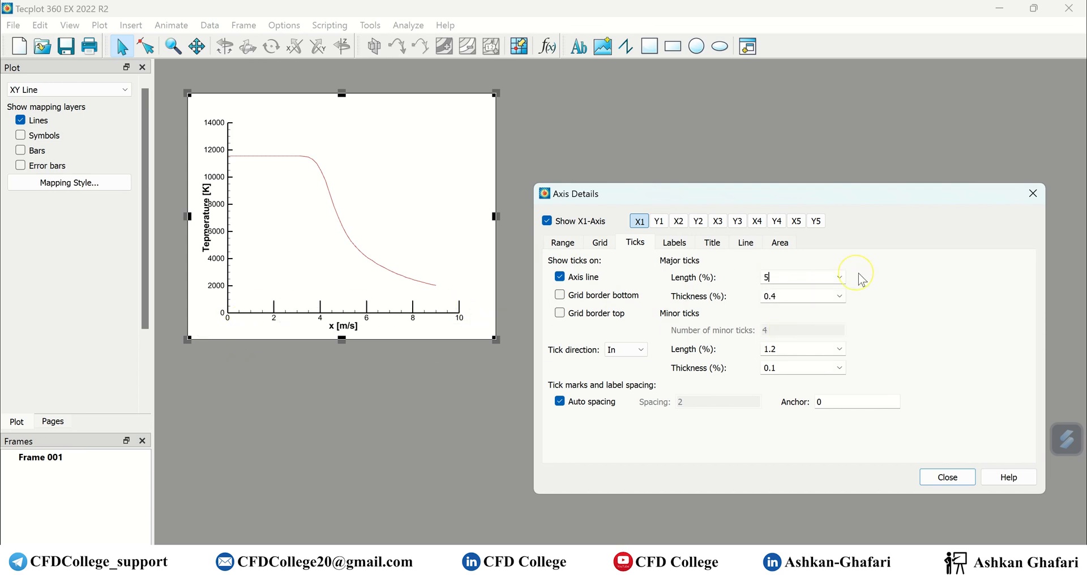
pyautogui.click(839, 278)
pyautogui.click(792, 300)
pyautogui.click(833, 350)
pyautogui.click(785, 404)
pyautogui.click(839, 348)
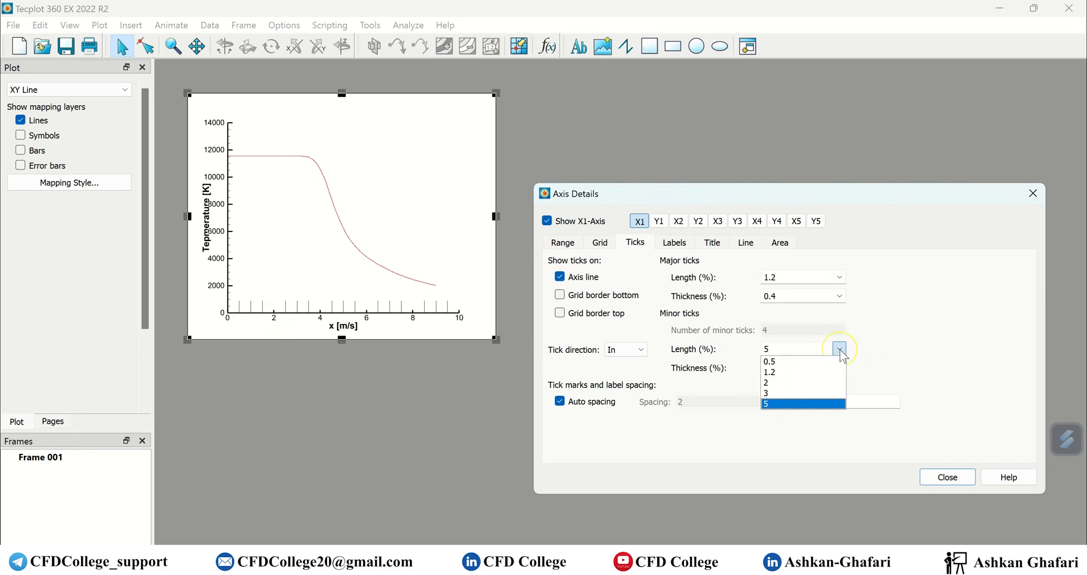
pyautogui.click(791, 362)
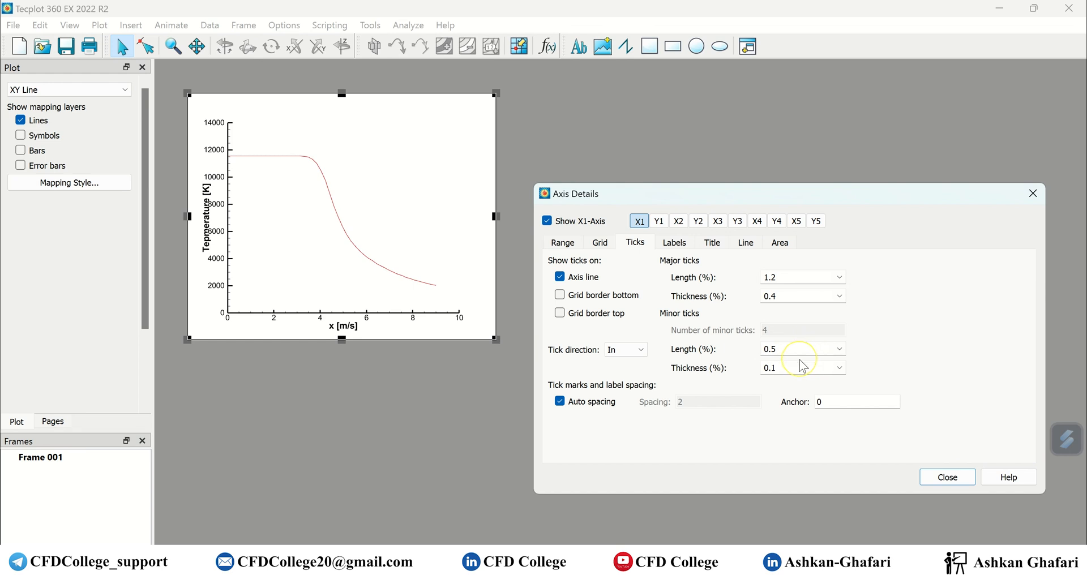
pyautogui.click(840, 369)
pyautogui.click(838, 368)
# Turn off automatic tick spacing and set x-axis tick spacing to 1.
pyautogui.click(589, 407)
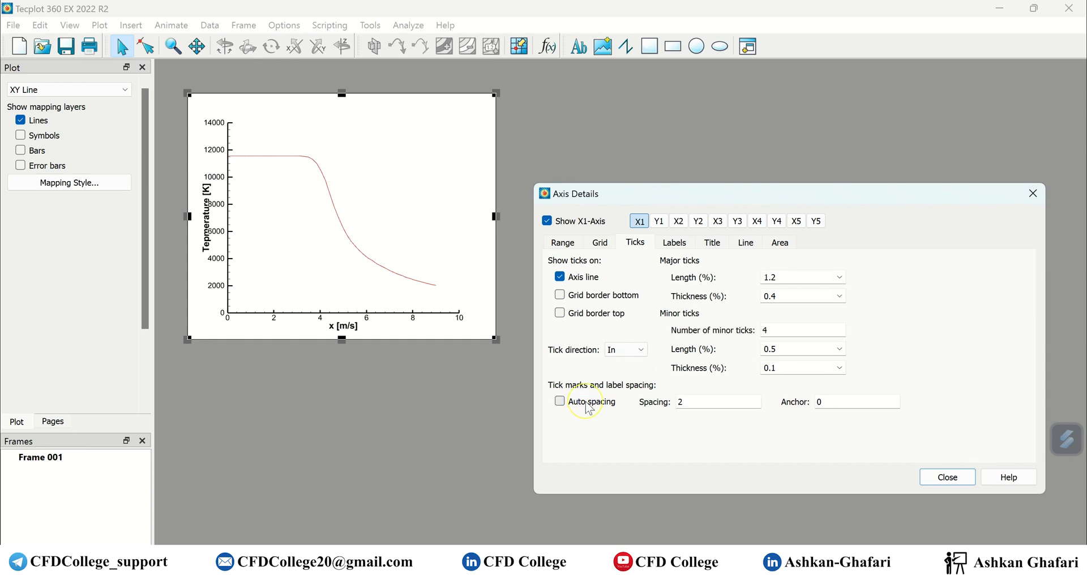
pyautogui.moveTo(708, 400); pyautogui.dragTo(644, 410)
pyautogui.write('1')
pyautogui.press('Return')
pyautogui.click(659, 222)
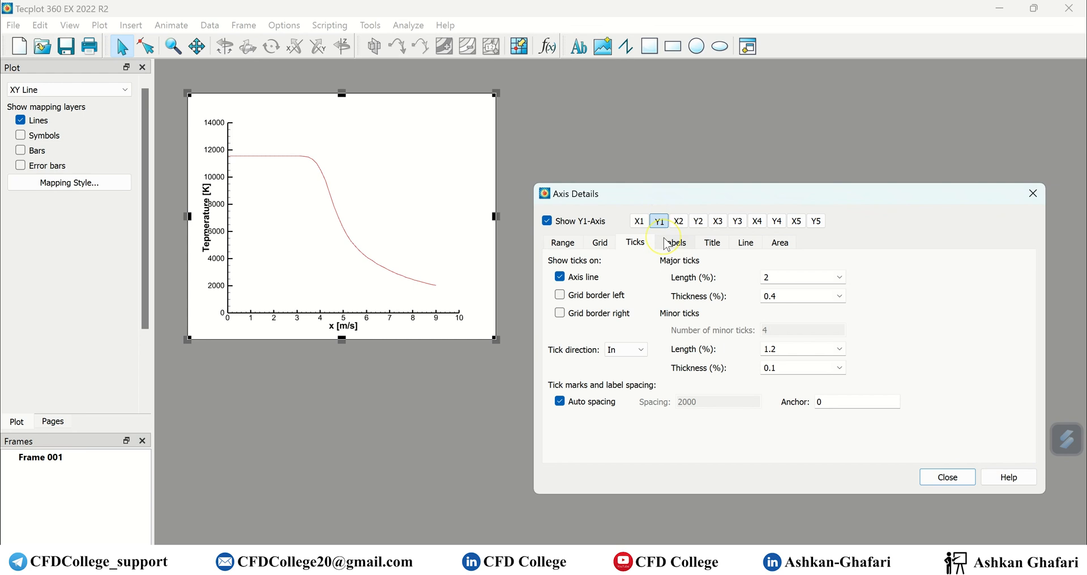
# Bring up the Y1 Title settings (bold Helvetica 3.6, offset 6%, position 50%).
pyautogui.click(668, 243)
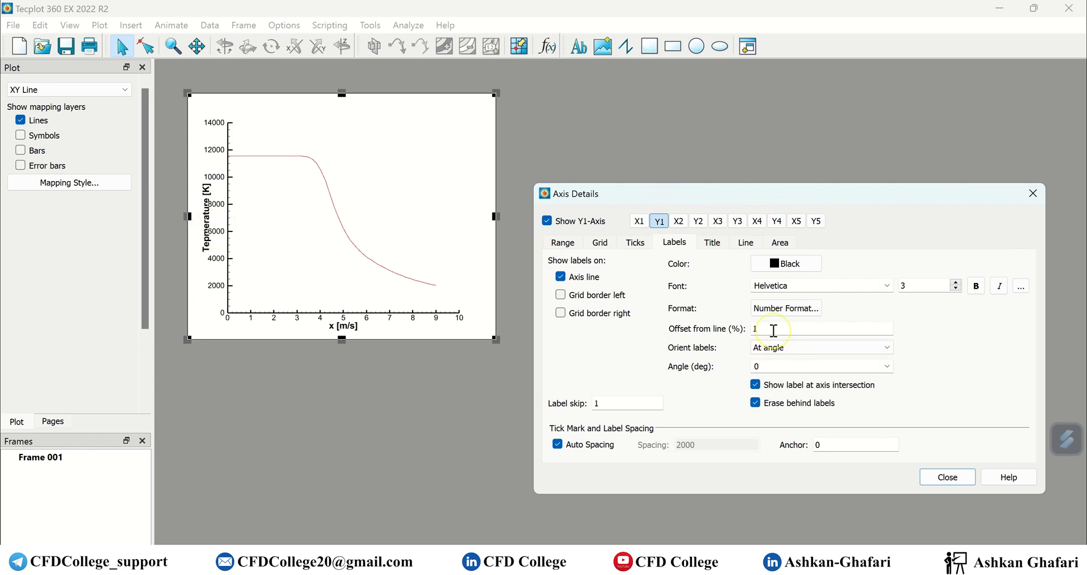
pyautogui.click(709, 244)
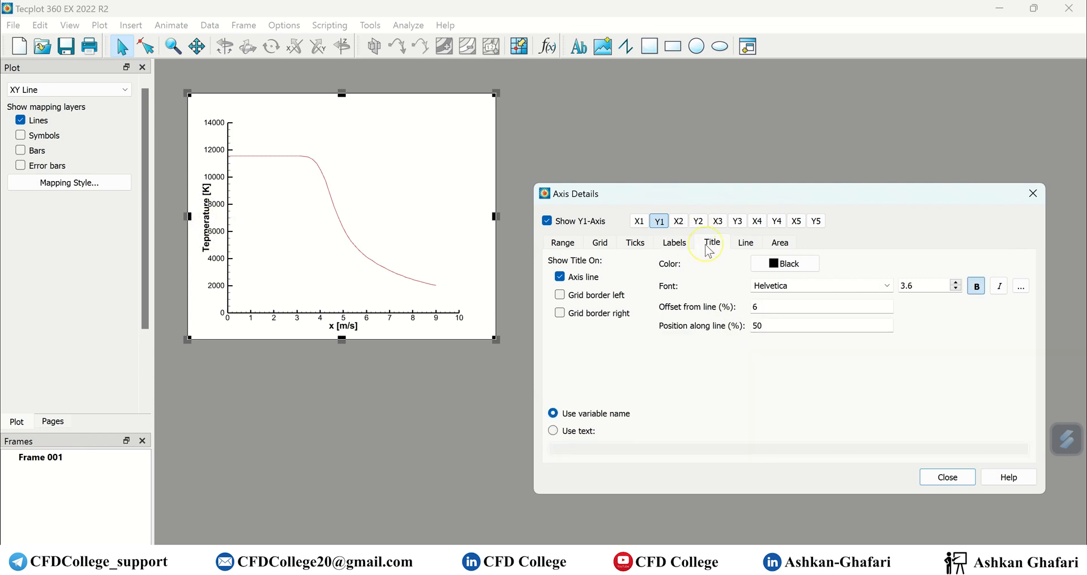
pyautogui.click(675, 244)
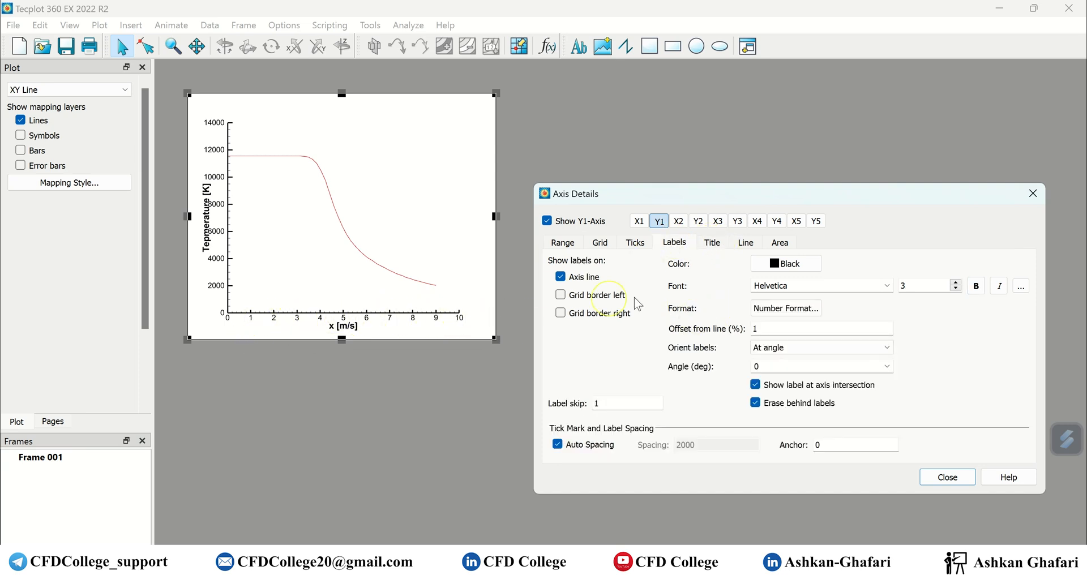
pyautogui.click(708, 243)
pyautogui.click(767, 306)
# Change the Y1 axis title offset from the line to 8%.
pyautogui.moveTo(764, 306); pyautogui.dragTo(730, 312)
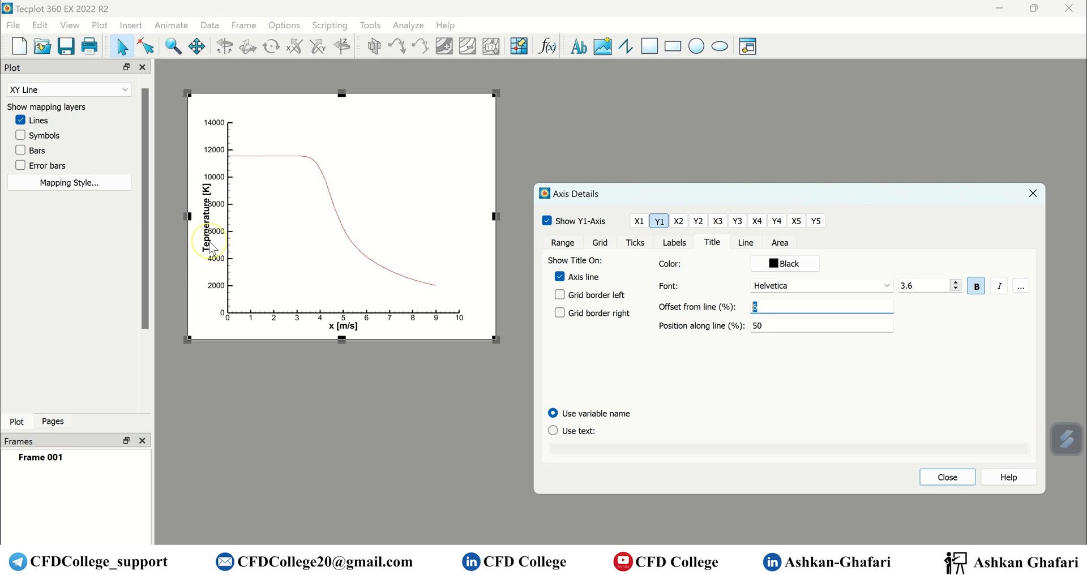
pyautogui.write('8')
pyautogui.click(781, 331)
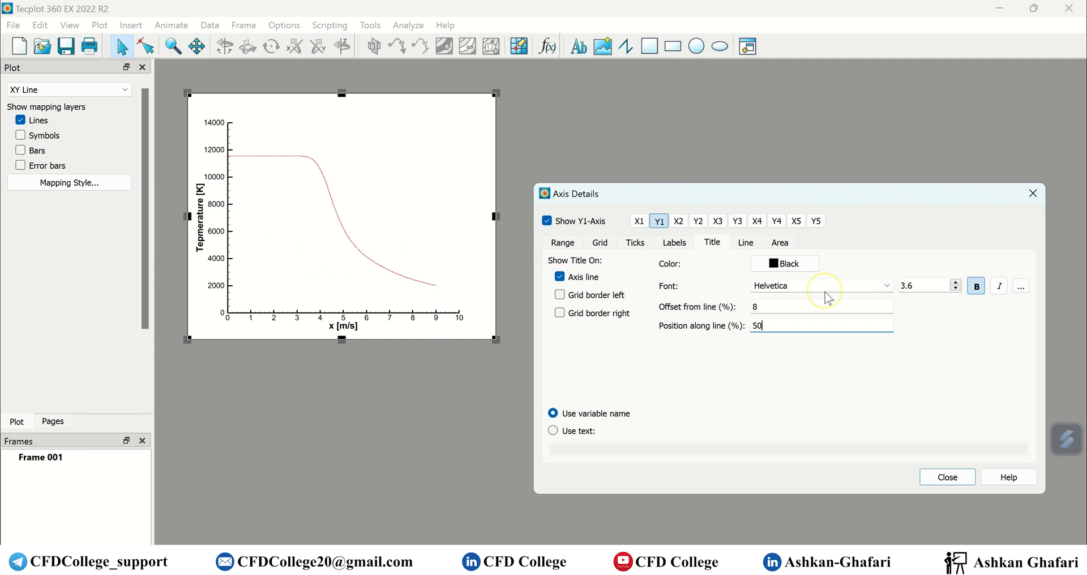
pyautogui.click(793, 286)
# Set the Y1 tick labels to regular Times New Roman at size 4.
pyautogui.click(671, 246)
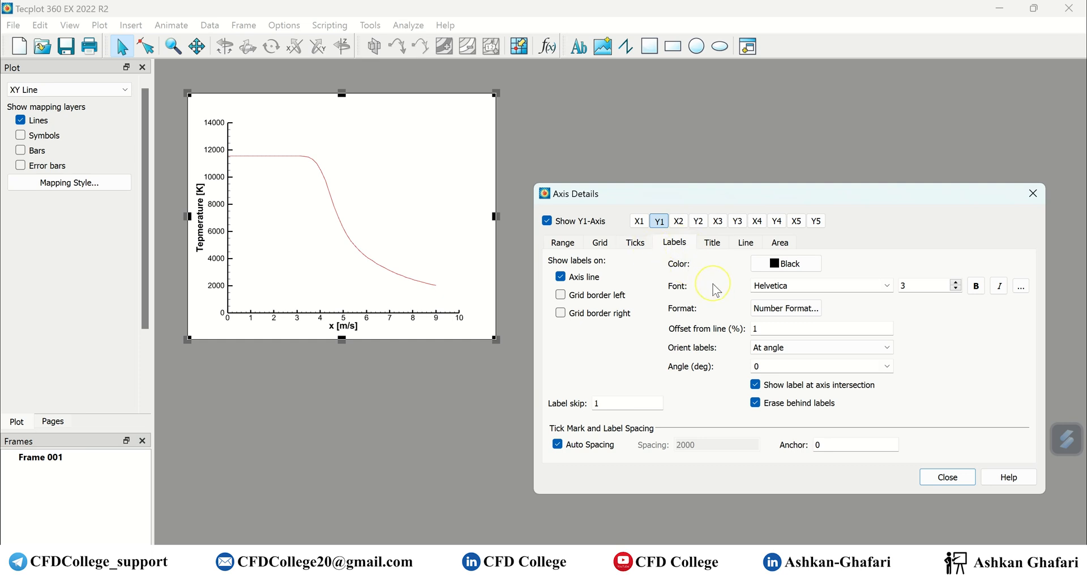
pyautogui.doubleClick(787, 285)
pyautogui.write('times New Roman')
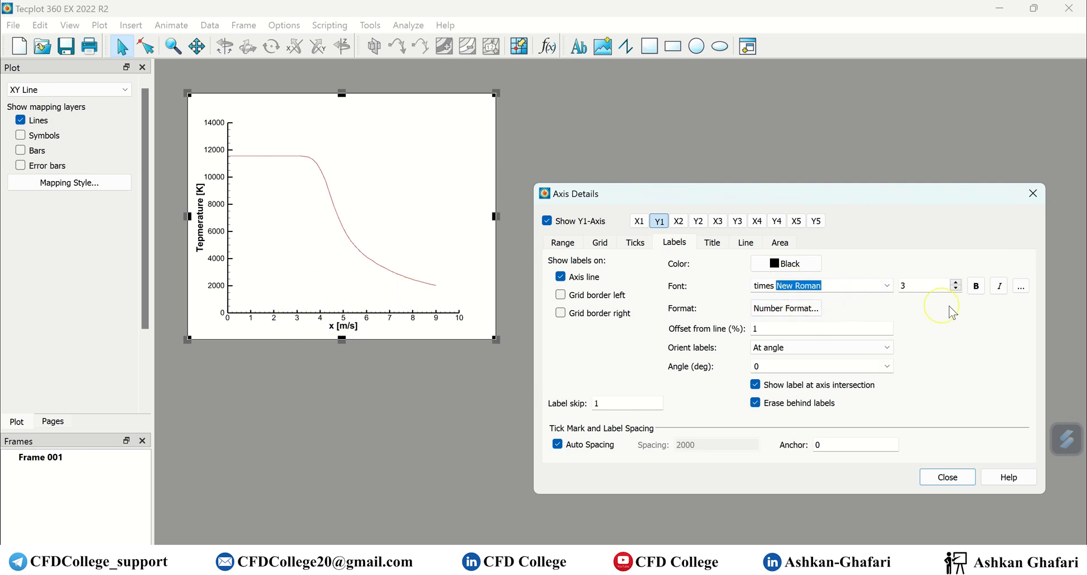
pyautogui.click(884, 290)
pyautogui.click(890, 261)
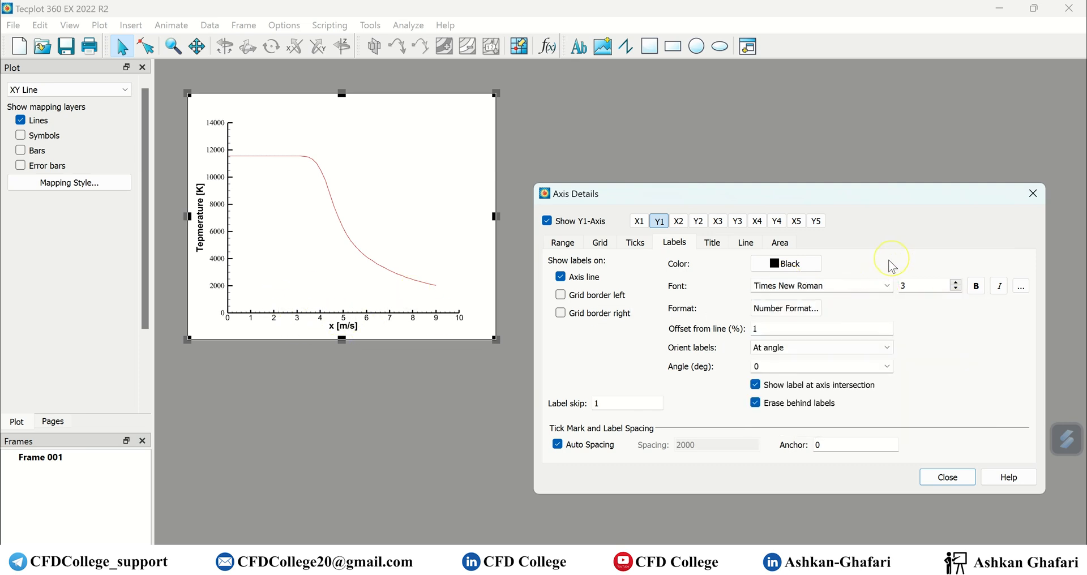
pyautogui.click(976, 286)
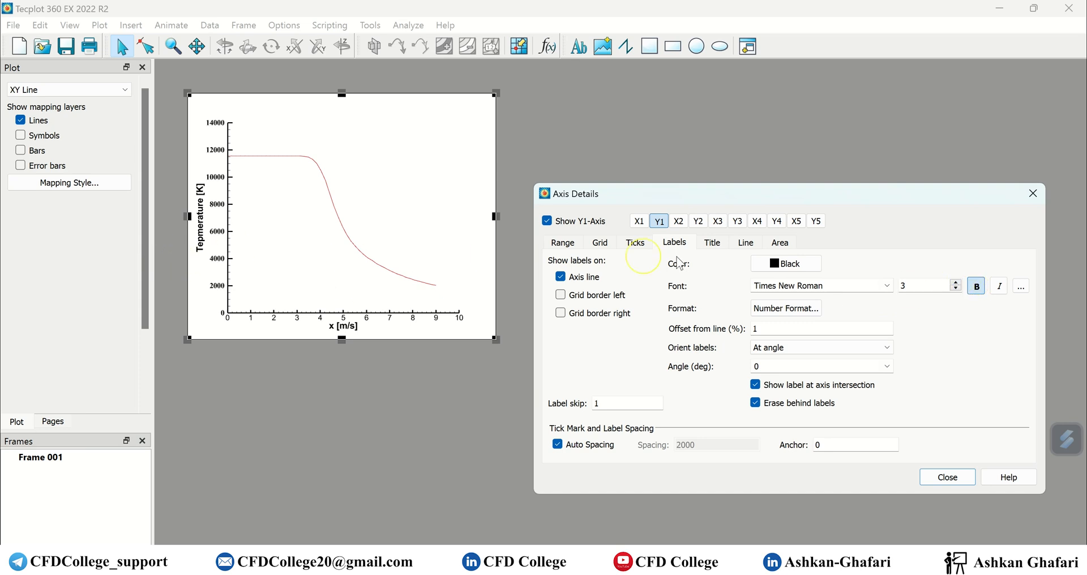
pyautogui.click(957, 282)
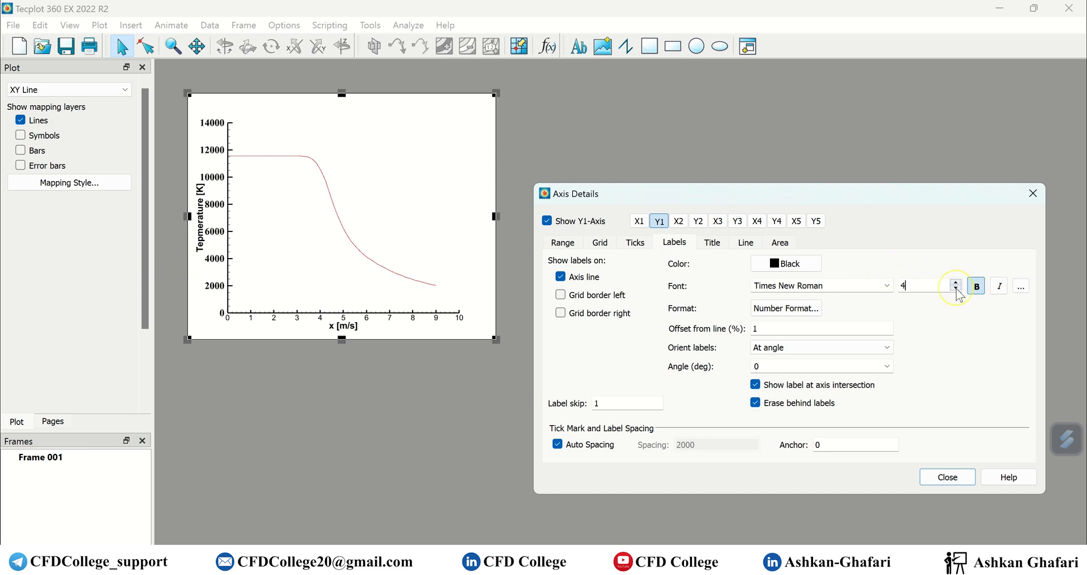
pyautogui.click(976, 286)
pyautogui.click(795, 311)
pyautogui.click(823, 224)
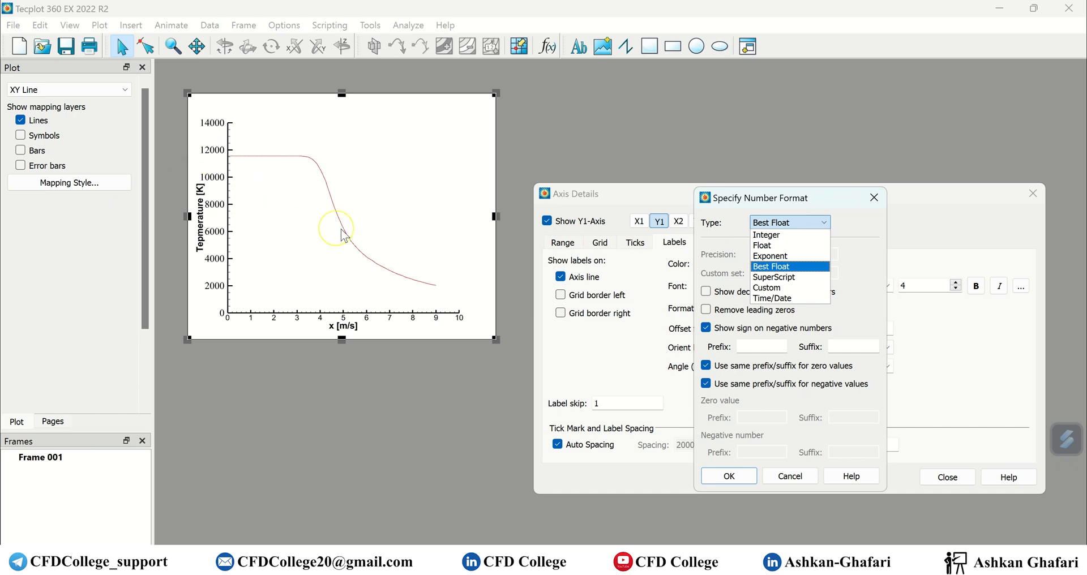
# Try Exponent number format, then set Y1 tick labels to Best Float.
pyautogui.click(788, 256)
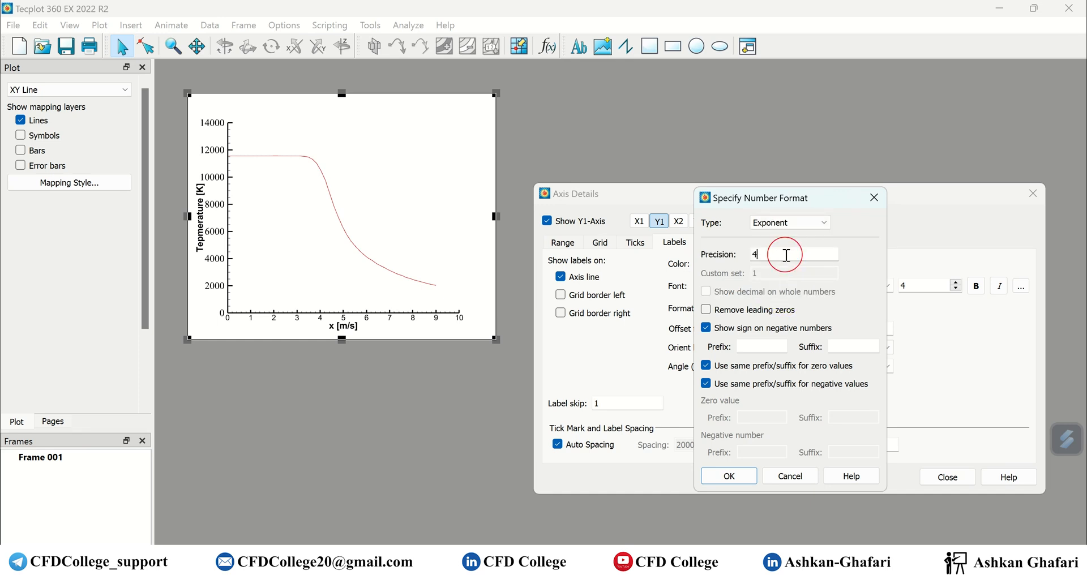
pyautogui.click(726, 476)
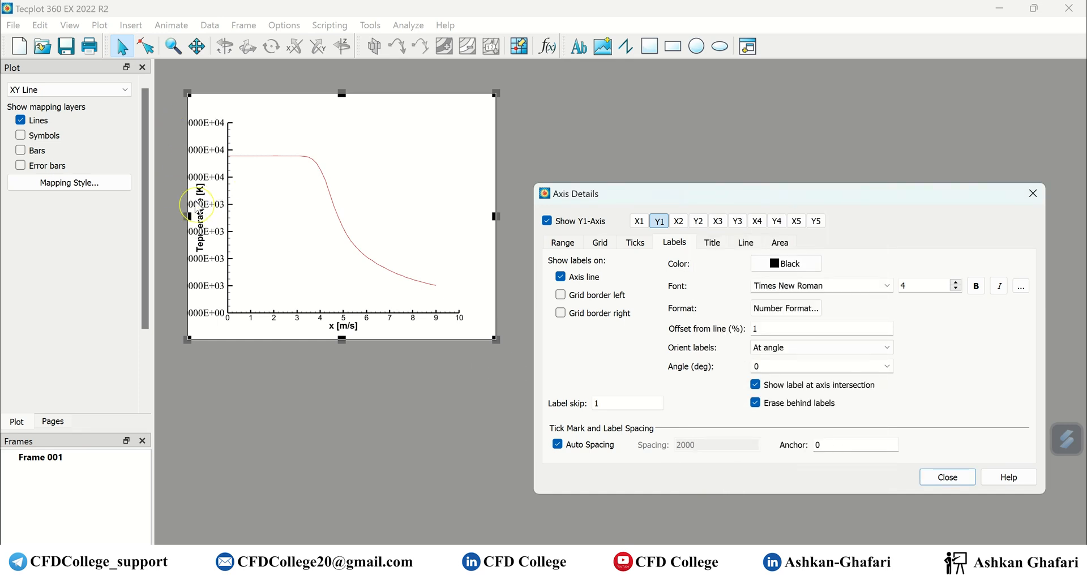
pyautogui.click(805, 315)
pyautogui.click(824, 222)
pyautogui.click(791, 268)
pyautogui.click(729, 476)
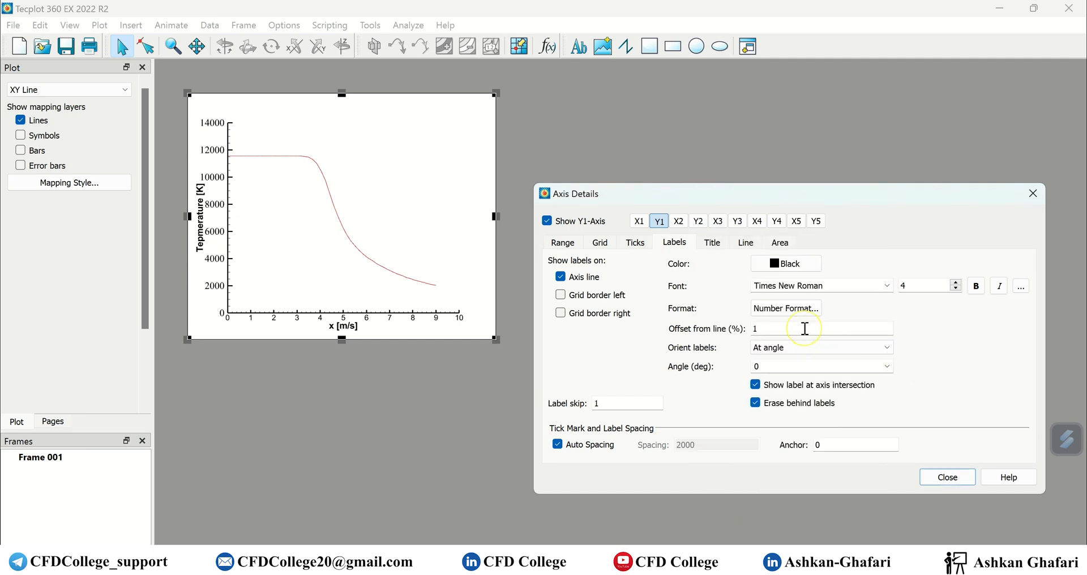
# Try a Y1 label offset of 2, then return it to 1.
pyautogui.click(783, 329)
pyautogui.write('2')
pyautogui.click(805, 367)
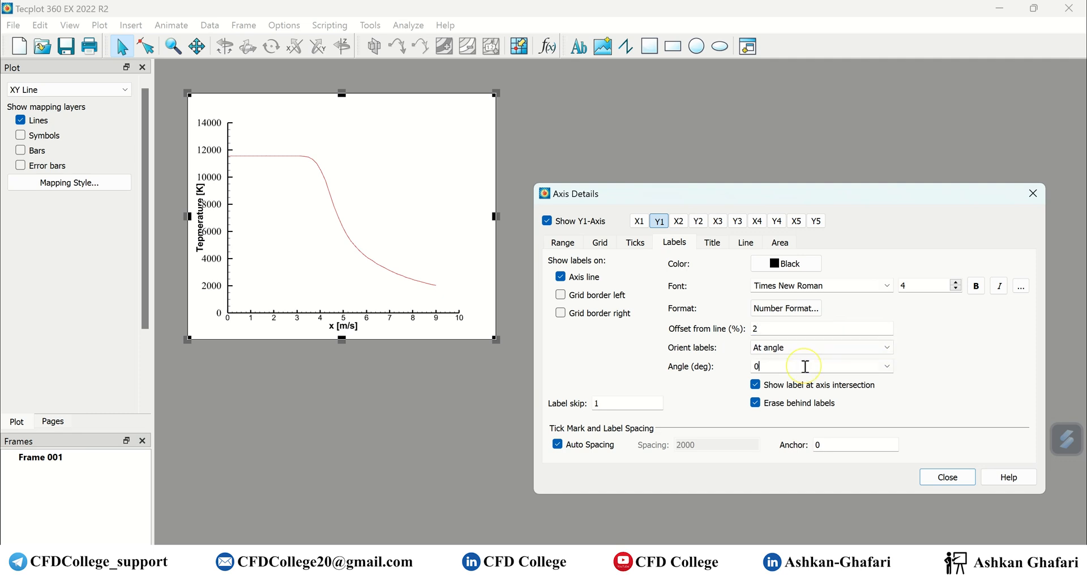
pyautogui.write('1')
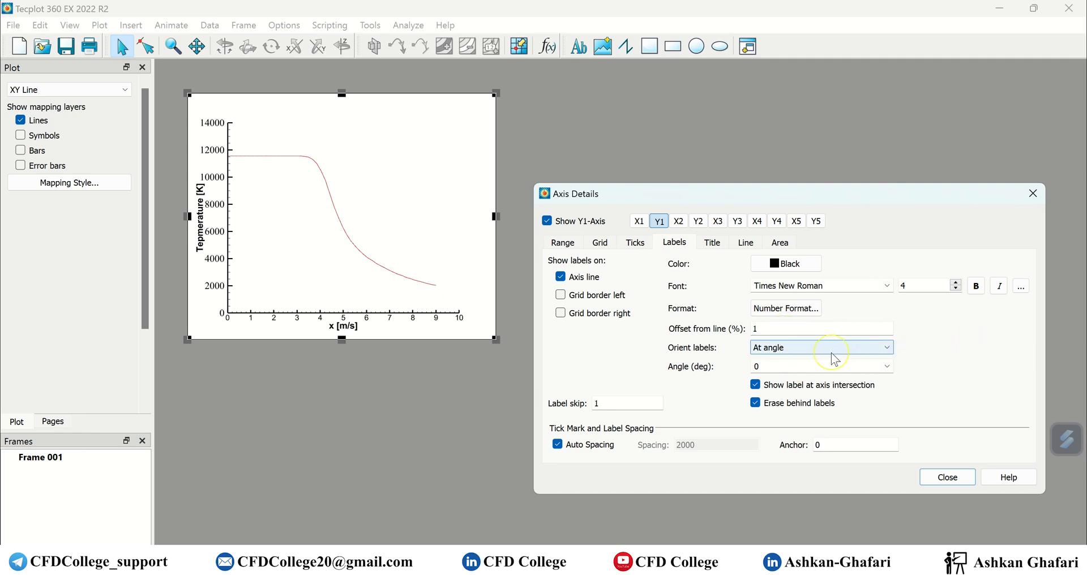
pyautogui.click(644, 222)
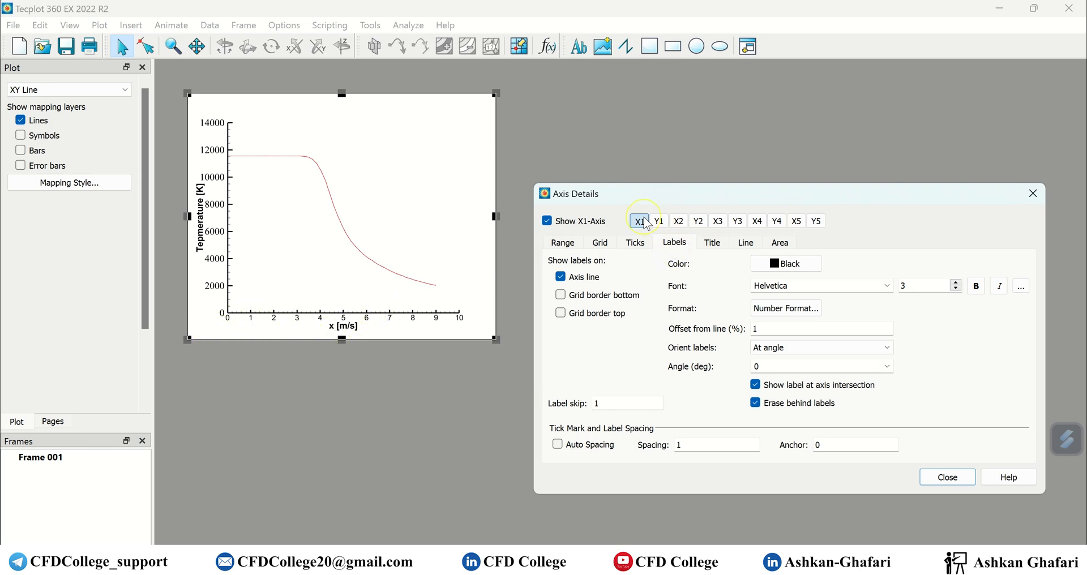
pyautogui.click(791, 349)
# Test a 45° X1 tick label angle, then set it back to 0°.
pyautogui.click(785, 361)
pyautogui.click(784, 362)
pyautogui.write('45')
pyautogui.press('Return')
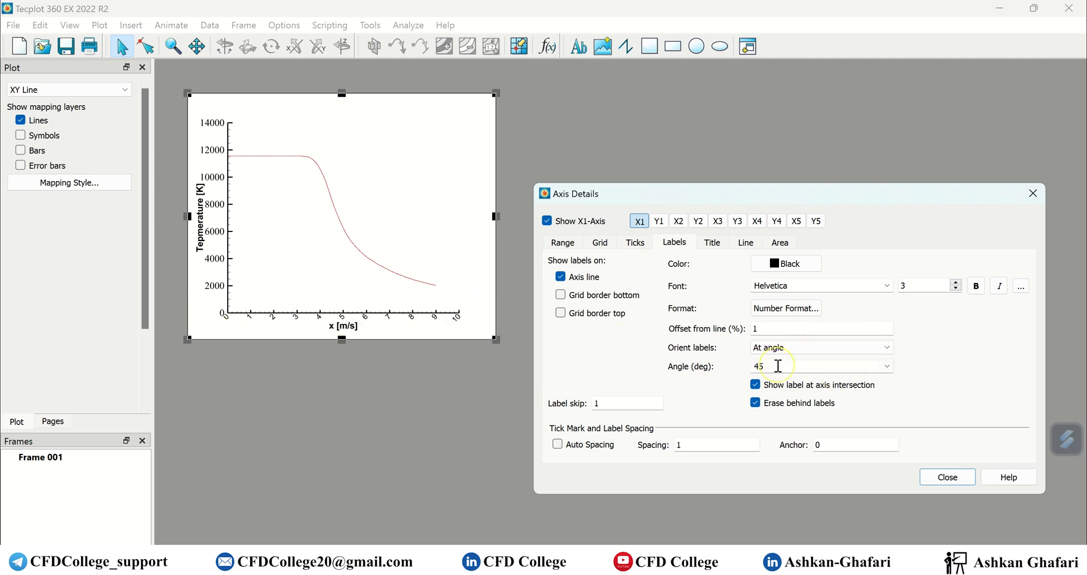
pyautogui.write('0')
pyautogui.click(930, 376)
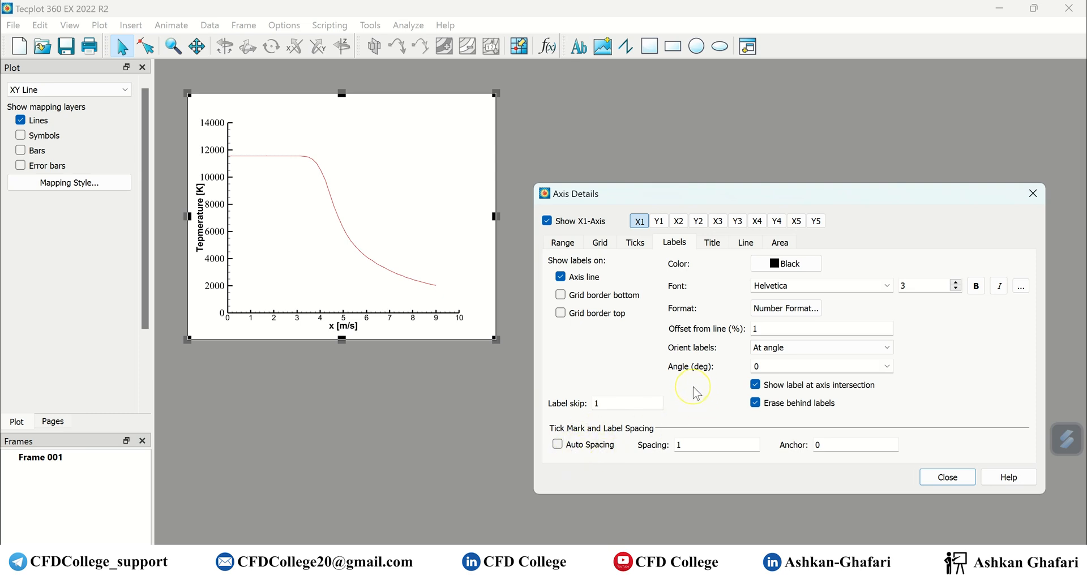
# Increase the X1 tick label font size to 4.
pyautogui.doubleClick(781, 286)
pyautogui.click(956, 283)
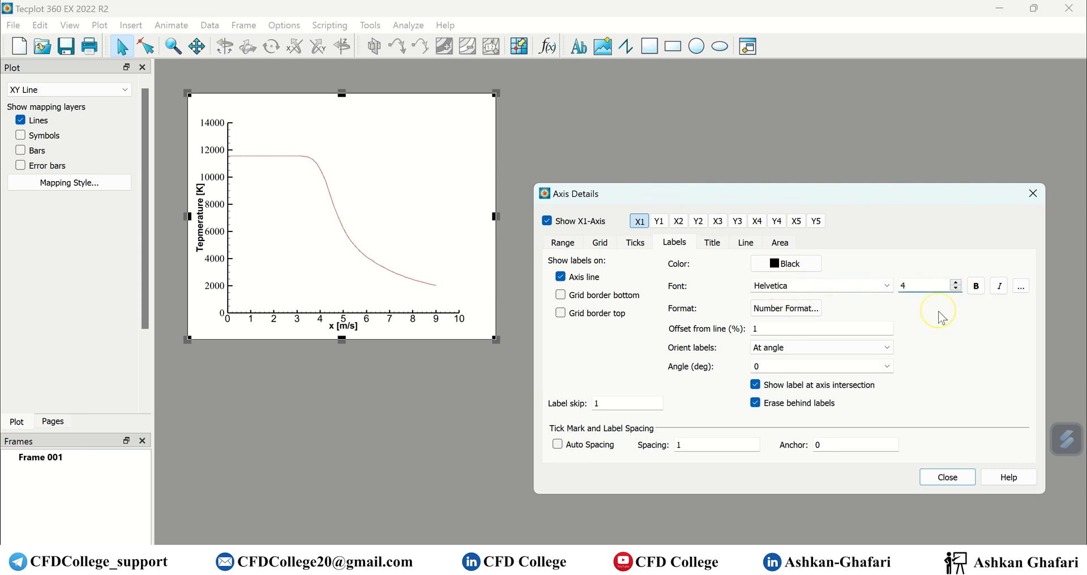
pyautogui.click(764, 331)
pyautogui.click(982, 313)
pyautogui.click(714, 244)
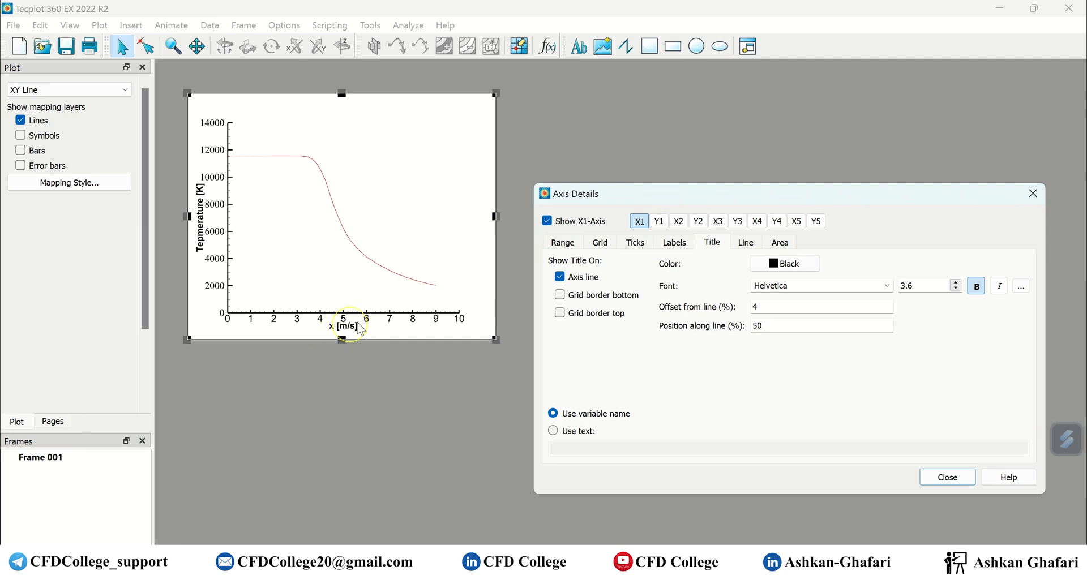
# Give the X1 axis the custom title 'X [m]' with a 6% offset.
pyautogui.click(637, 223)
pyautogui.click(577, 436)
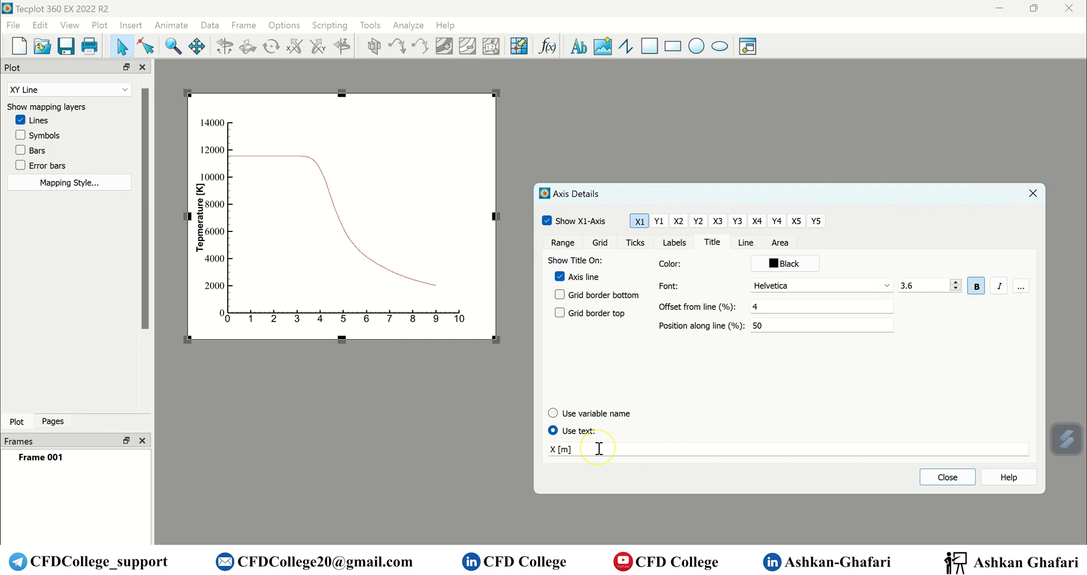
pyautogui.press('Return')
pyautogui.doubleClick(762, 308)
pyautogui.write('6')
pyautogui.press('Return')
# Centre the X1 title at 50% position after trying 25%.
pyautogui.doubleClick(771, 327)
pyautogui.write('25')
pyautogui.click(796, 307)
pyautogui.doubleClick(784, 327)
pyautogui.write('50')
pyautogui.press('Return')
# Set the X1 title font to Times New Roman, size 4.
pyautogui.moveTo(943, 286); pyautogui.dragTo(871, 286)
pyautogui.write('4')
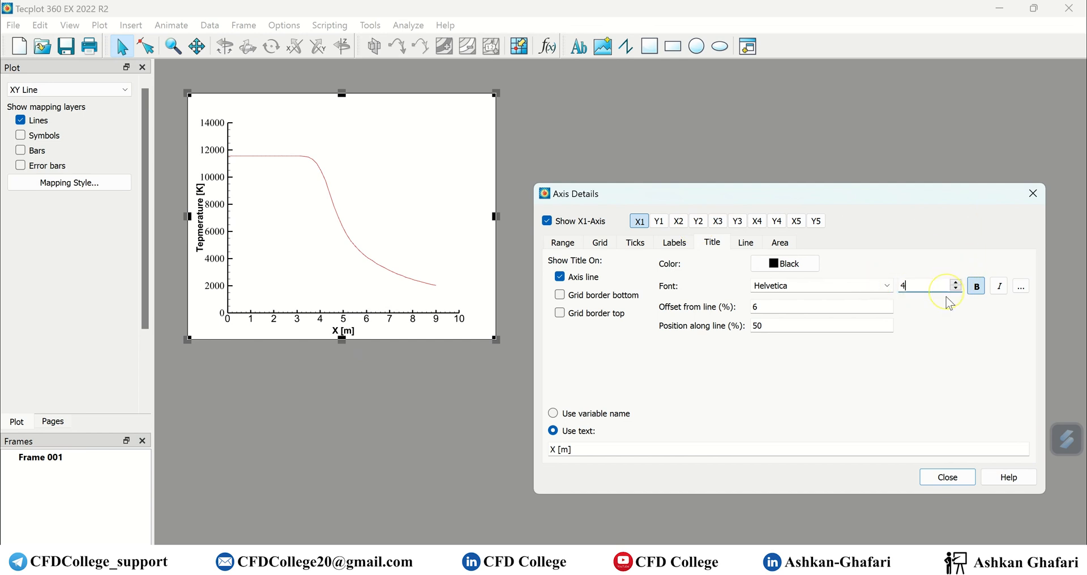
pyautogui.click(866, 287)
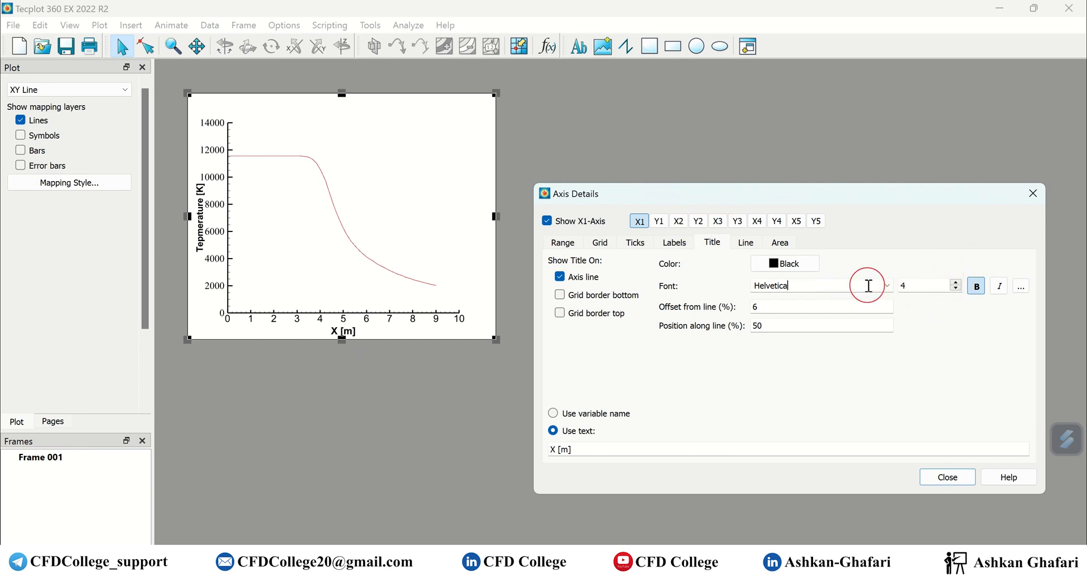
pyautogui.click(872, 285)
pyautogui.write('ti')
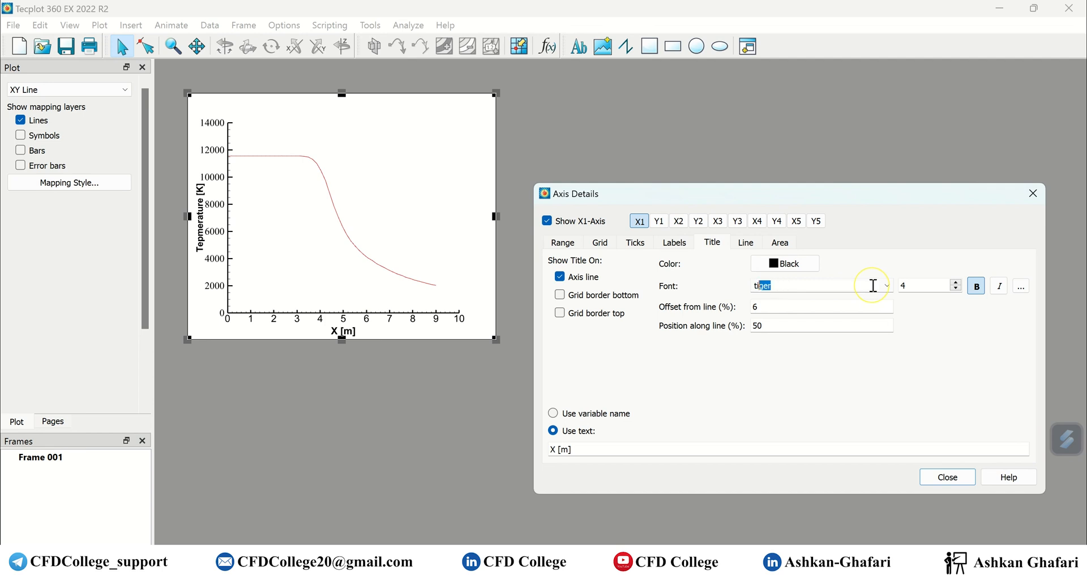
pyautogui.write('mes New Roman')
pyautogui.click(951, 383)
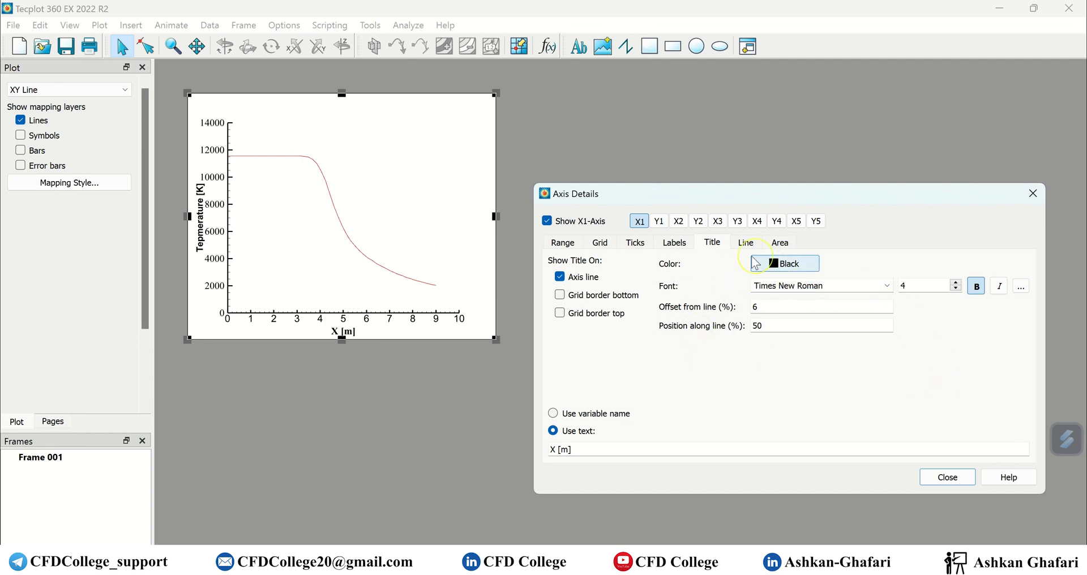
pyautogui.click(659, 220)
# Turn on the X1 grid border, close Axis Details, and move the plot frame toward centre.
pyautogui.click(639, 221)
pyautogui.click(659, 221)
pyautogui.click(639, 221)
pyautogui.click(659, 220)
pyautogui.click(746, 244)
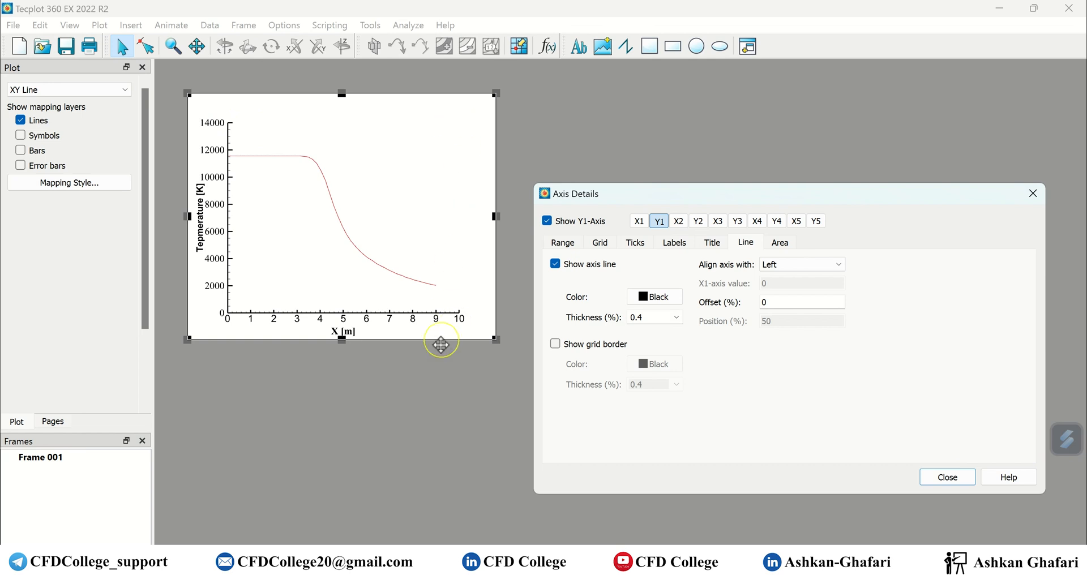
pyautogui.click(787, 243)
pyautogui.click(741, 237)
pyautogui.click(639, 221)
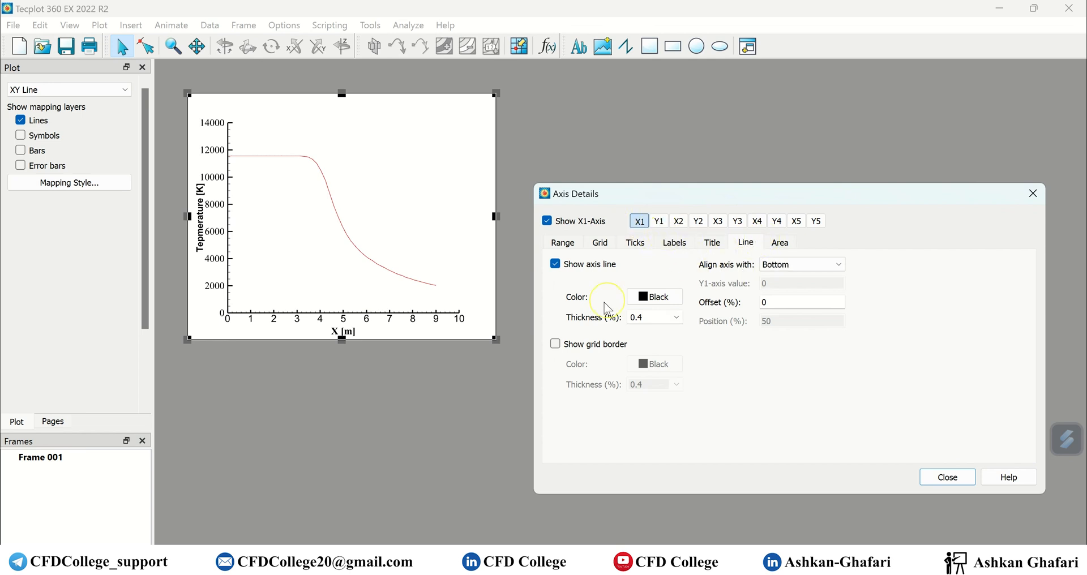
pyautogui.click(556, 345)
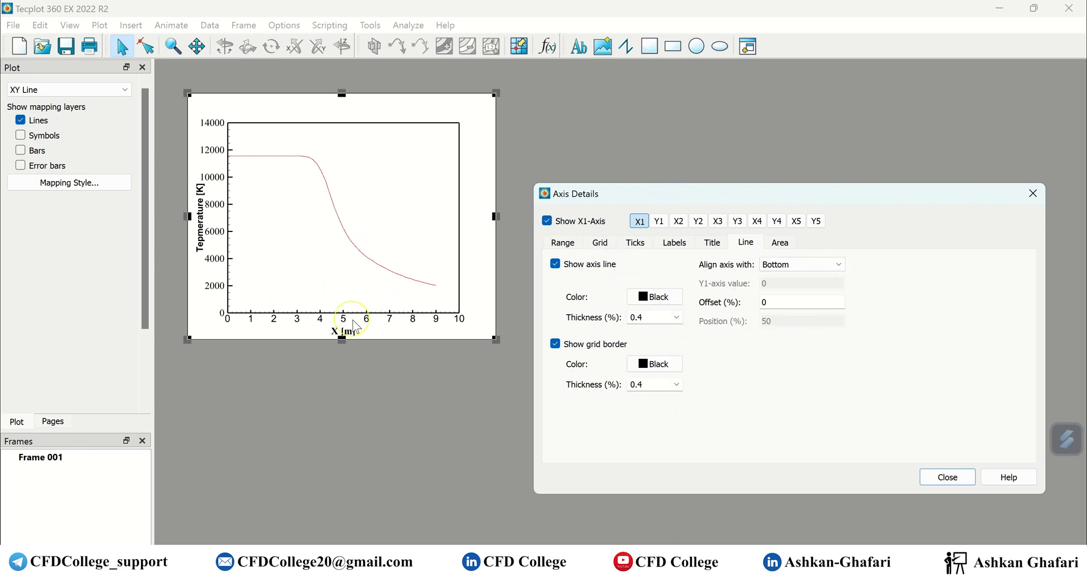
pyautogui.click(947, 478)
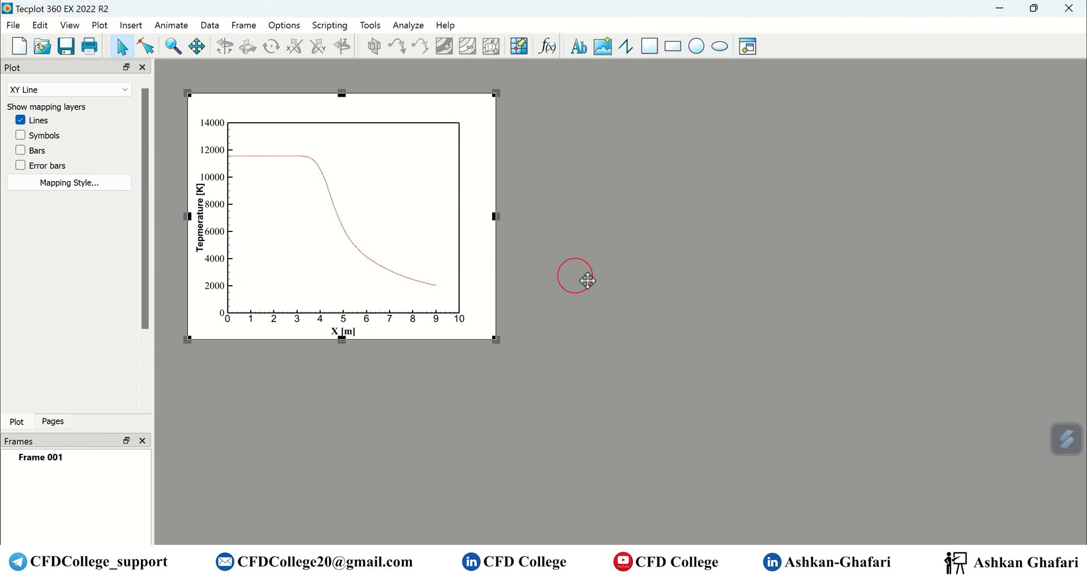
pyautogui.moveTo(531, 260); pyautogui.dragTo(822, 335)
# Open the Y-axis title details and enter a title offset of 12.
pyautogui.click(907, 312)
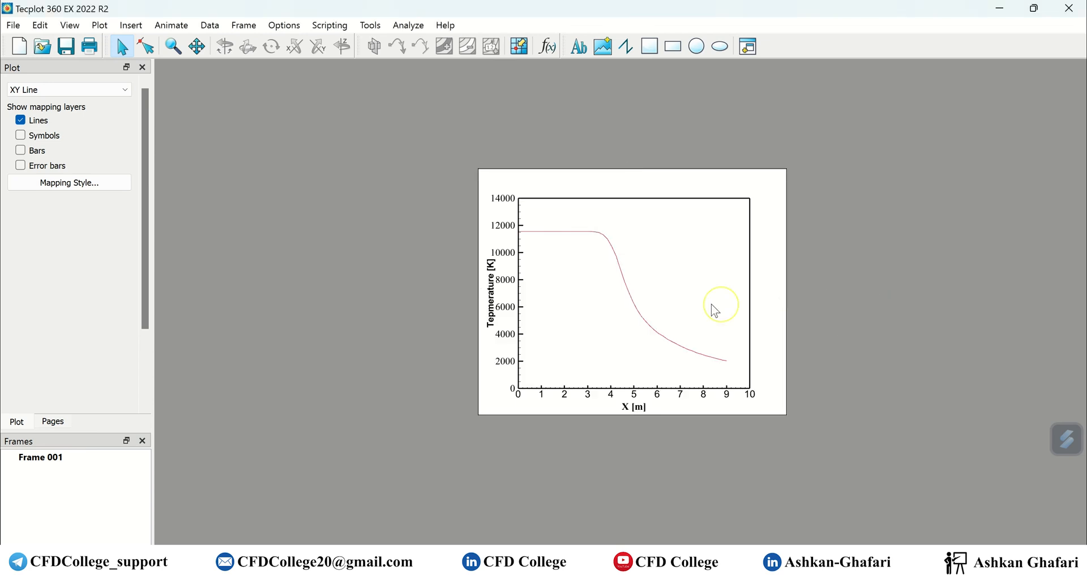
pyautogui.doubleClick(494, 304)
pyautogui.doubleClick(769, 309)
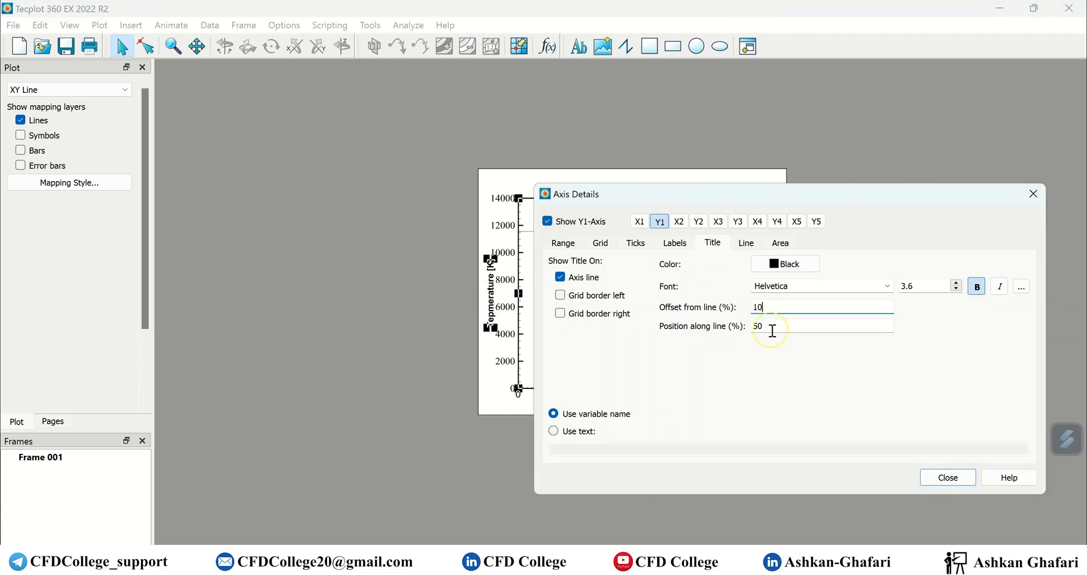
pyautogui.click(772, 331)
pyautogui.click(425, 414)
# Reposition the axis settings window and plot frame, shifting the axis grid slightly right.
pyautogui.moveTo(781, 195); pyautogui.dragTo(612, 407)
pyautogui.click(648, 167)
pyautogui.moveTo(648, 168); pyautogui.dragTo(615, 78)
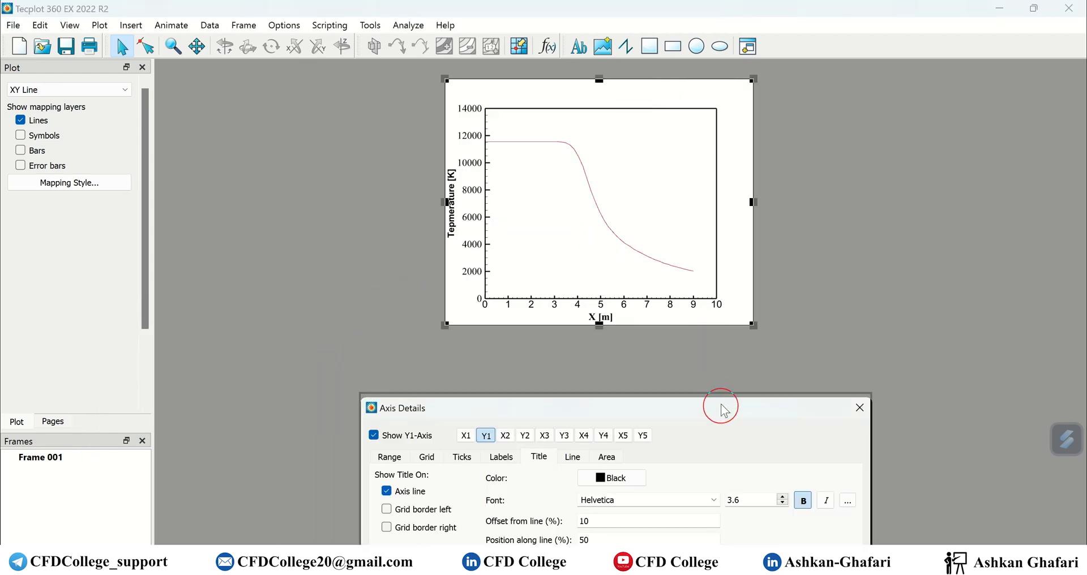
pyautogui.moveTo(721, 406); pyautogui.dragTo(718, 340)
pyautogui.click(538, 300)
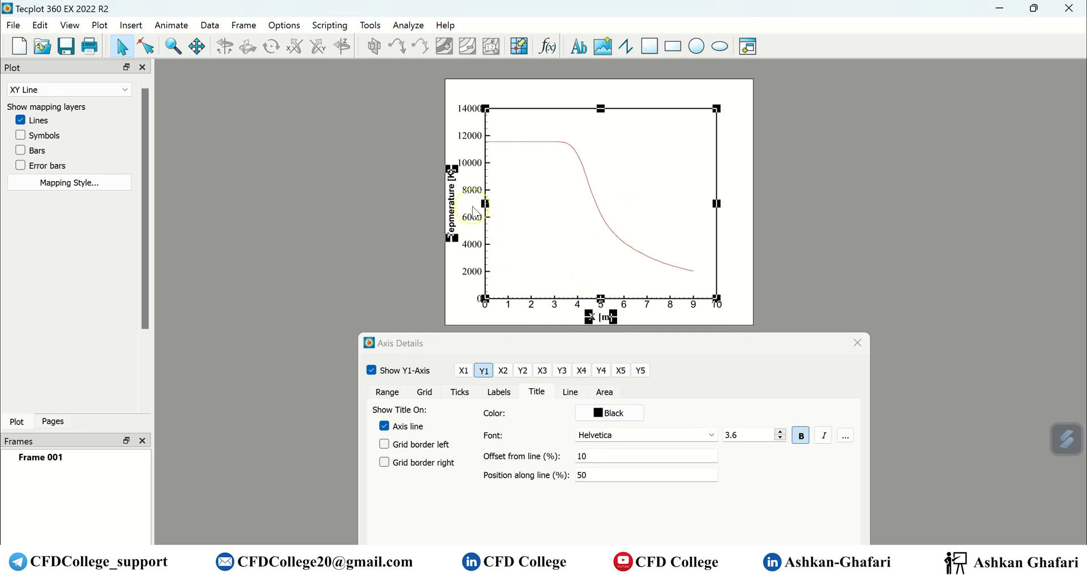
pyautogui.moveTo(483, 217); pyautogui.dragTo(500, 211)
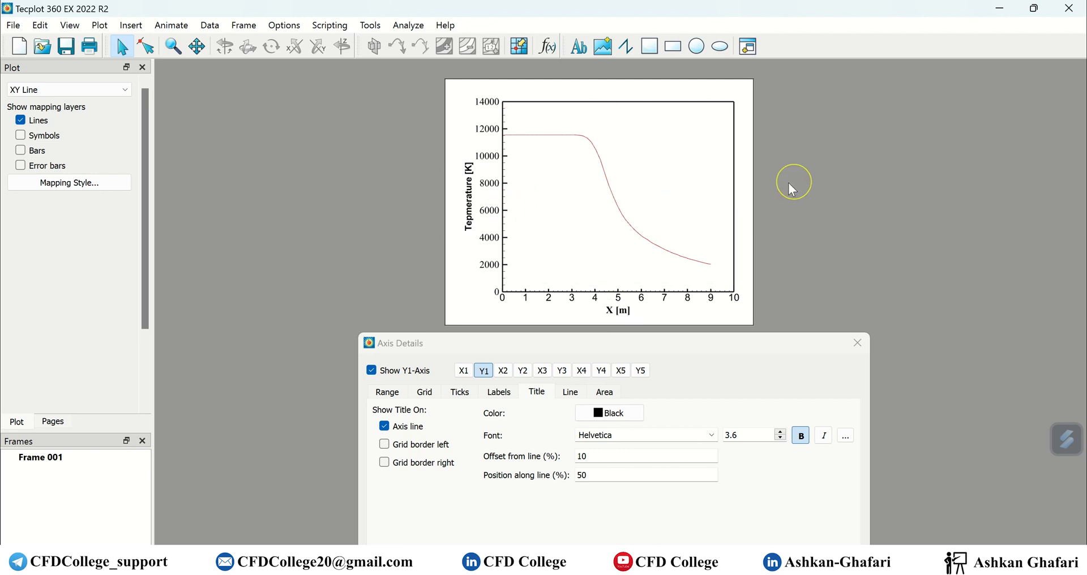
# Apply a 12% offset to the Y-axis title and 8% to the X-axis title.
pyautogui.click(485, 204)
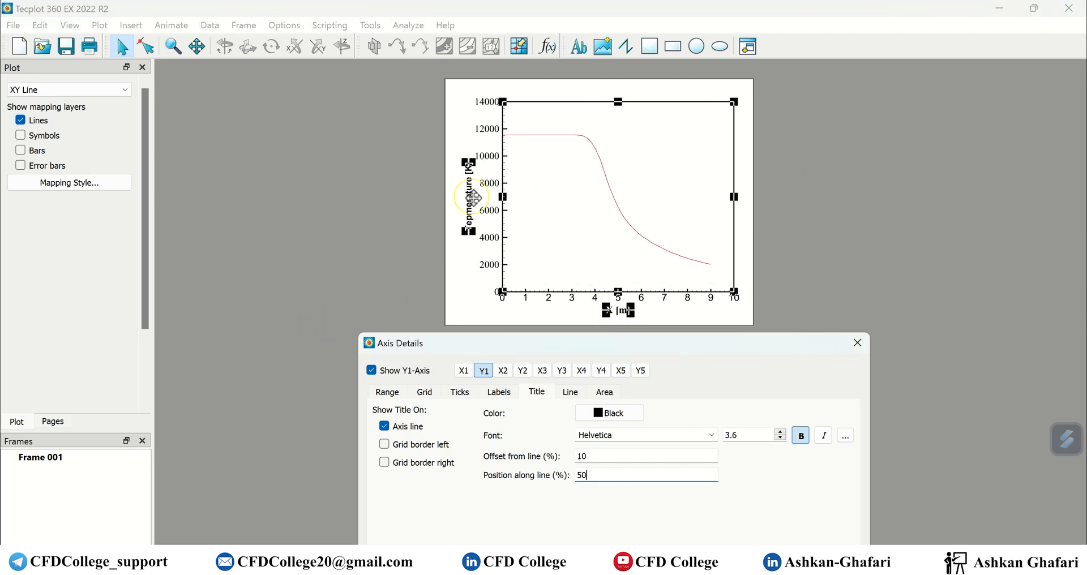
pyautogui.click(613, 459)
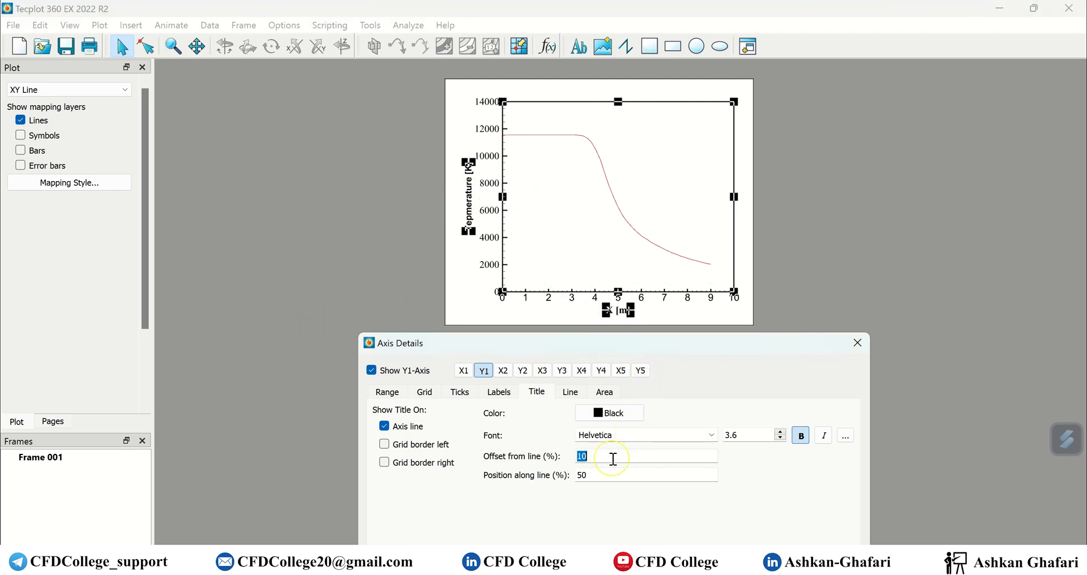
pyautogui.click(459, 273)
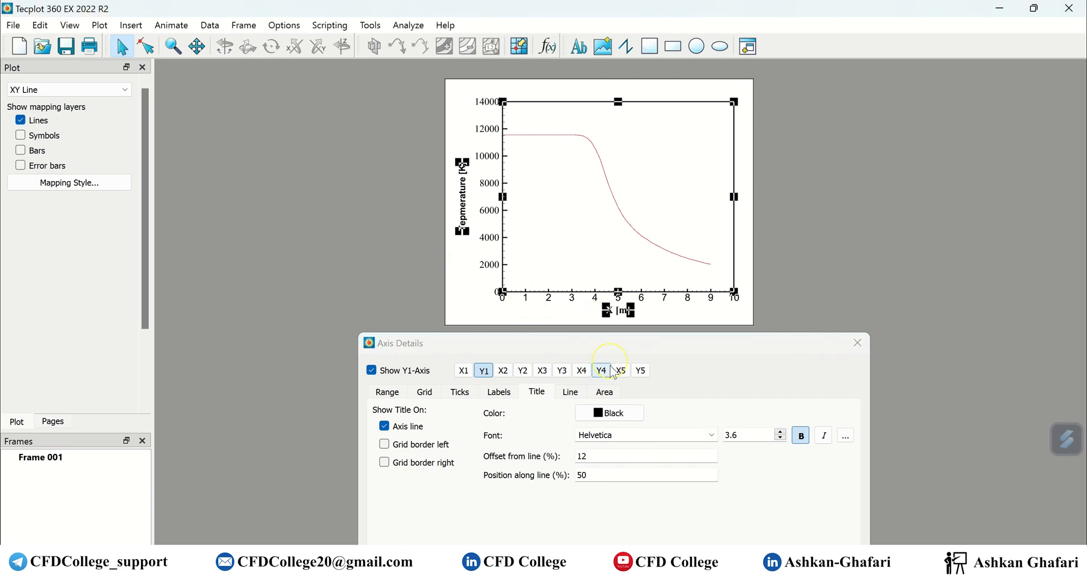
pyautogui.click(464, 371)
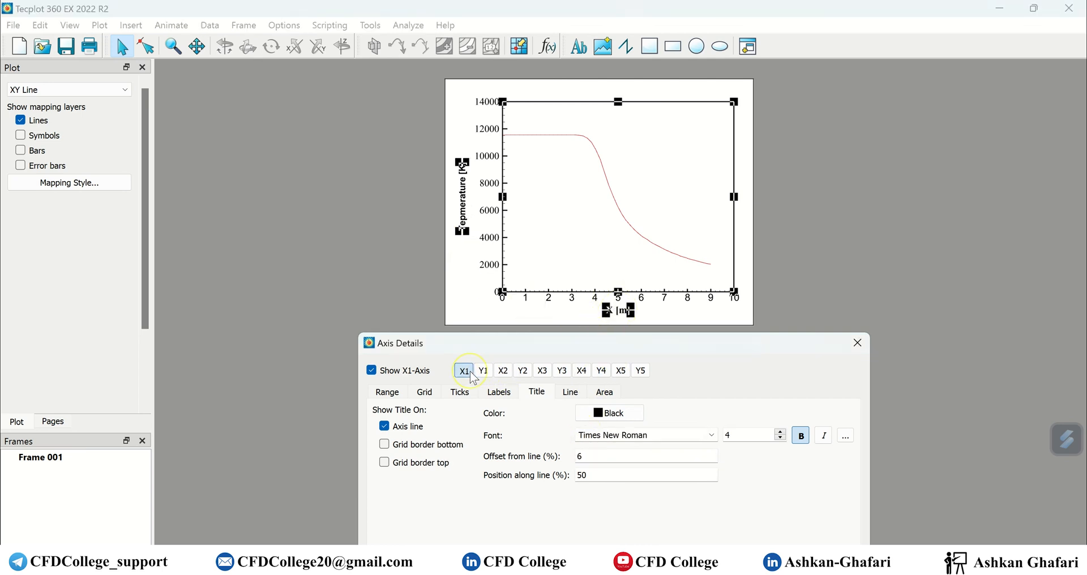
pyautogui.click(604, 463)
pyautogui.write('8')
pyautogui.click(657, 320)
pyautogui.click(857, 343)
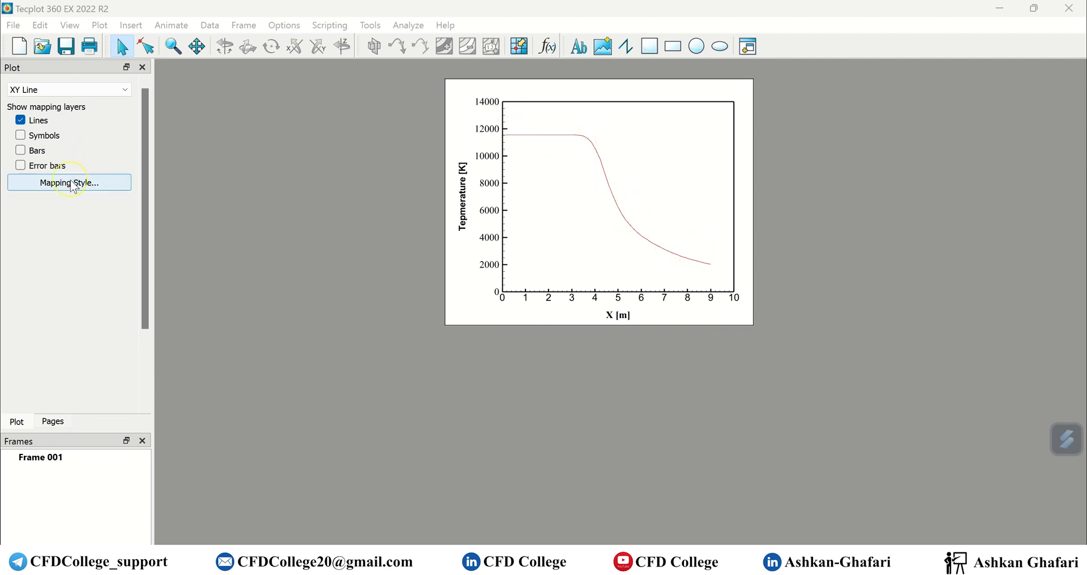
# Make the temperature curve black with a 0.80% line thickness in Mapping Style.
pyautogui.click(92, 186)
pyautogui.moveTo(427, 247); pyautogui.dragTo(139, 291)
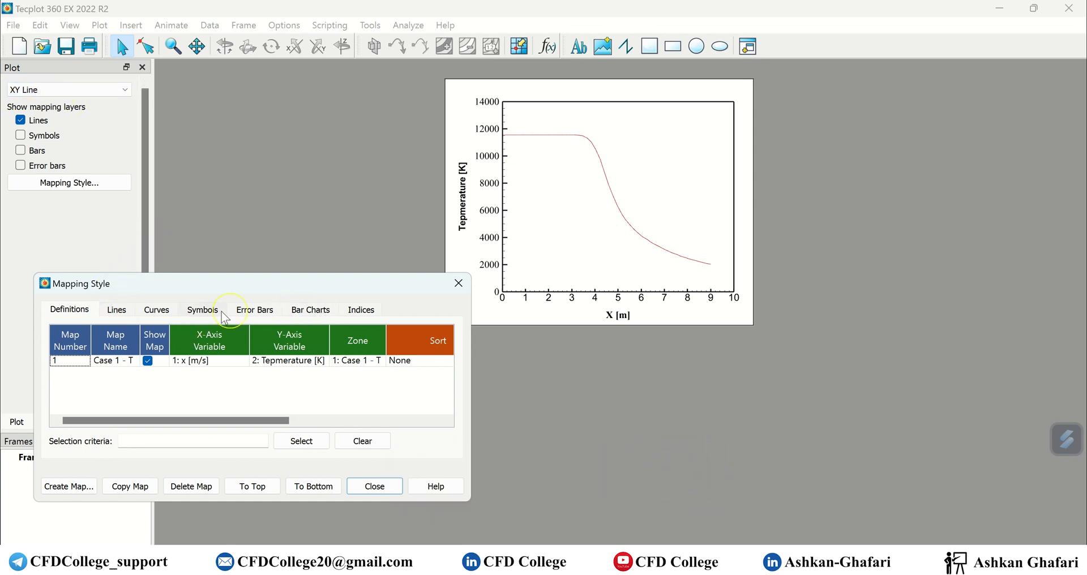
pyautogui.click(117, 311)
pyautogui.click(214, 363)
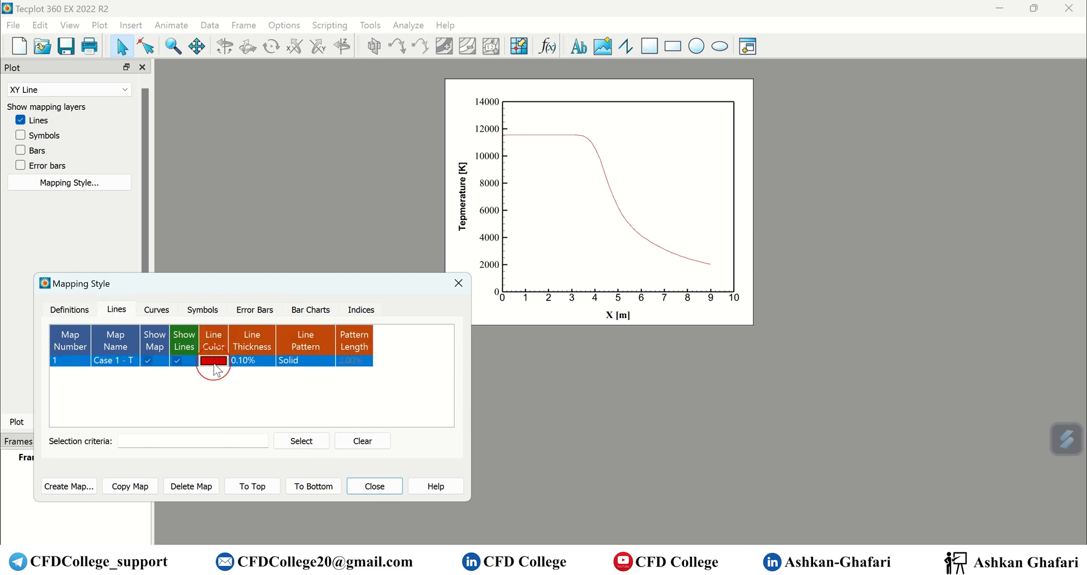
pyautogui.click(179, 312)
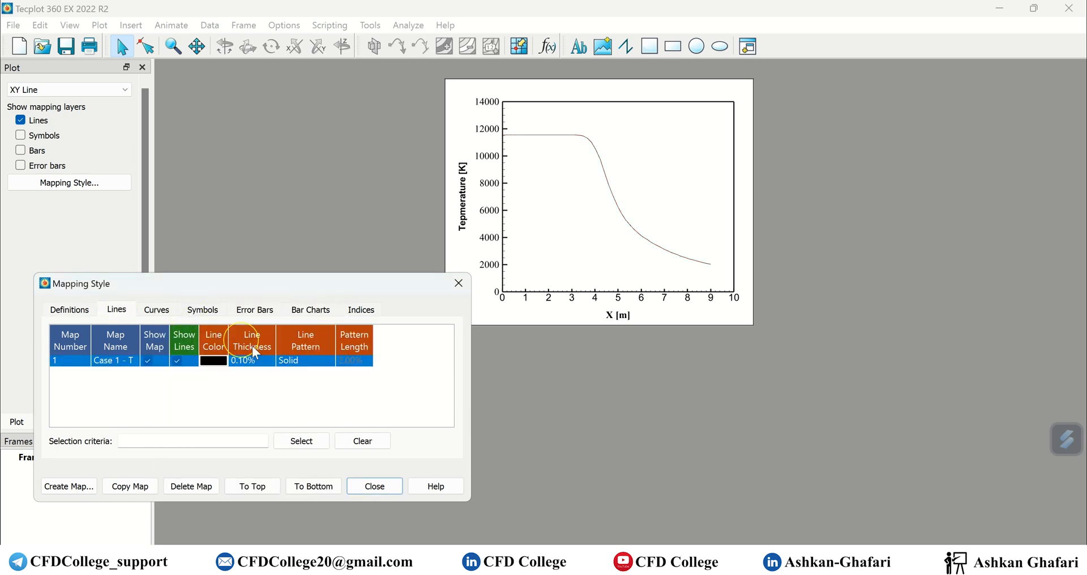
pyautogui.click(249, 361)
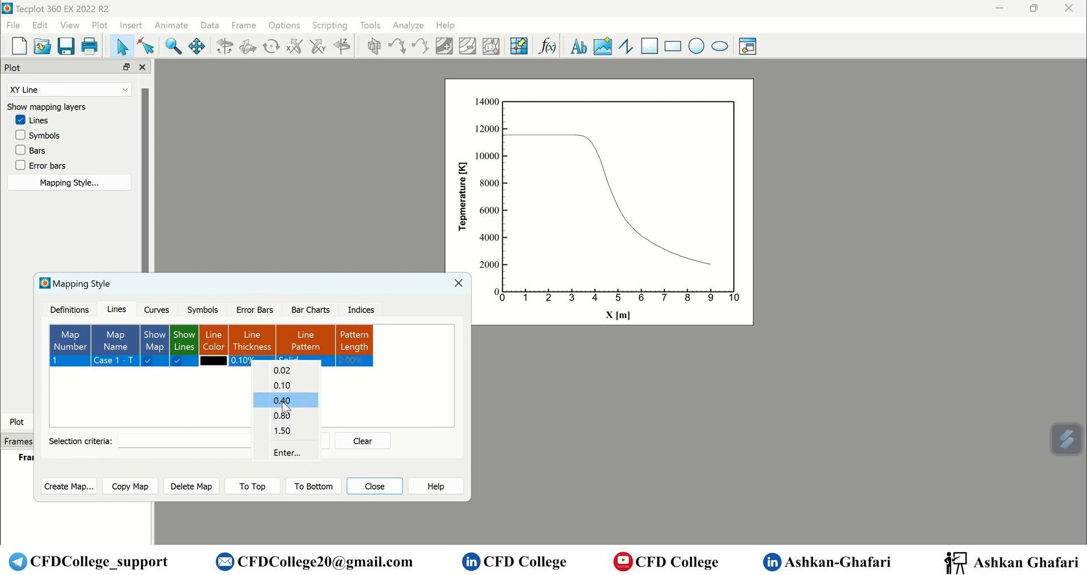
pyautogui.click(285, 408)
pyautogui.click(258, 360)
pyautogui.click(280, 419)
# Make the curve dashed with a 5.00% pattern length.
pyautogui.click(293, 361)
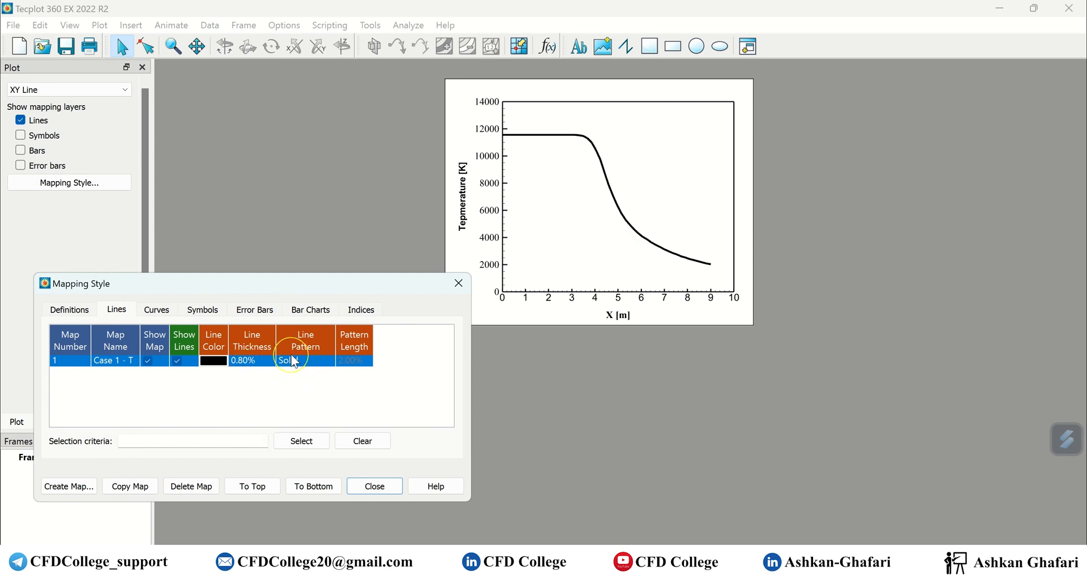
pyautogui.click(318, 389)
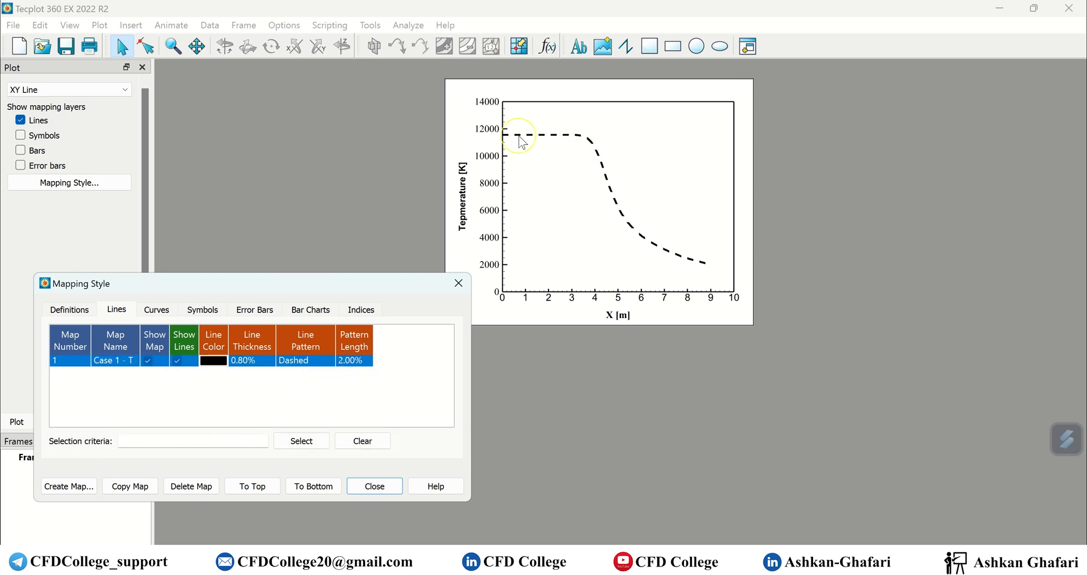
pyautogui.click(355, 362)
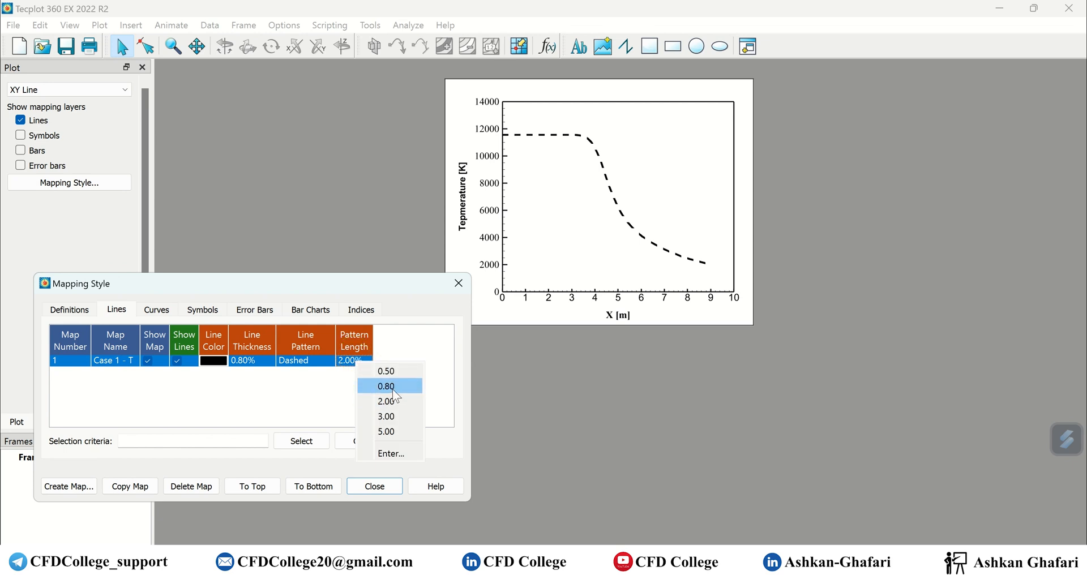
pyautogui.click(392, 372)
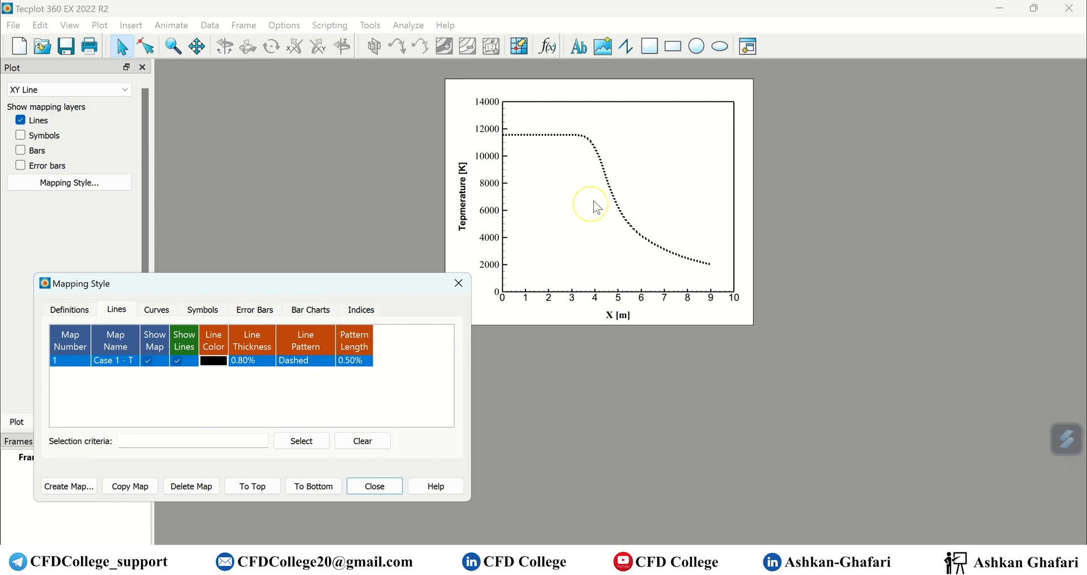
pyautogui.click(364, 363)
pyautogui.click(394, 434)
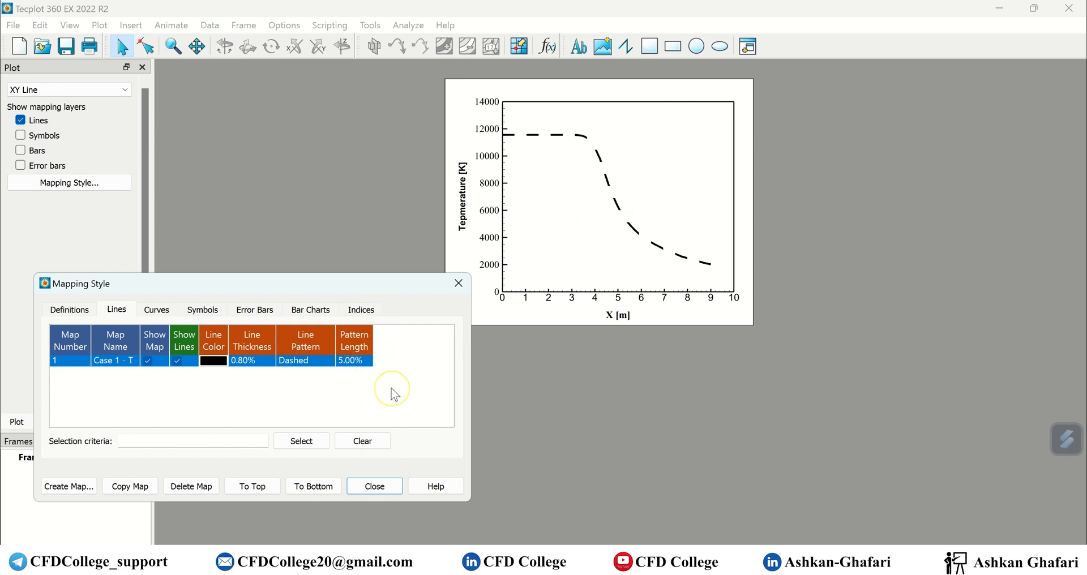
pyautogui.click(363, 360)
# Change the dash pattern length to 2.00%, toggle the lines off and on, and close Mapping Style.
pyautogui.click(379, 403)
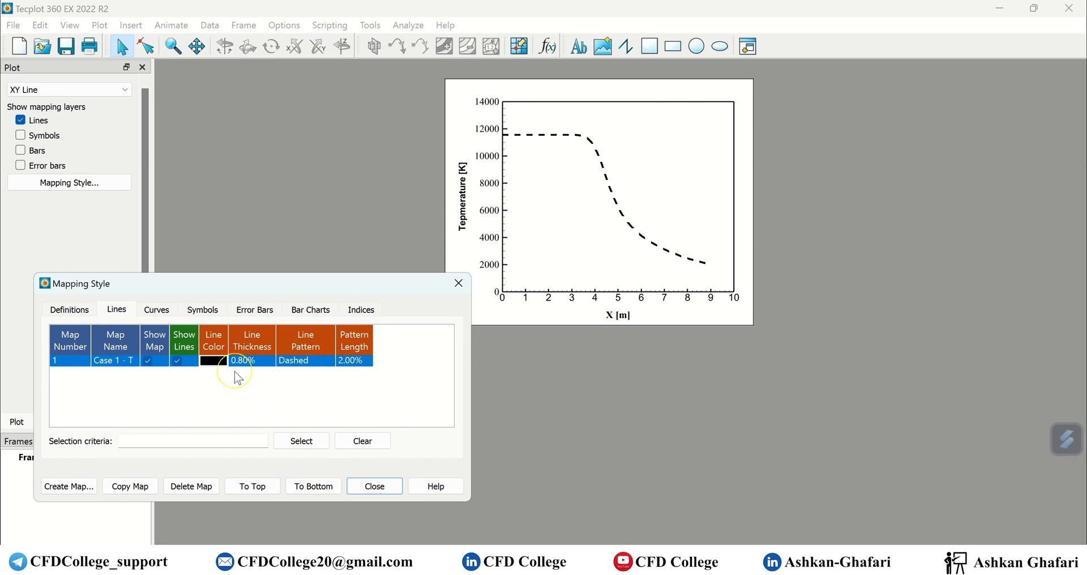
pyautogui.click(178, 361)
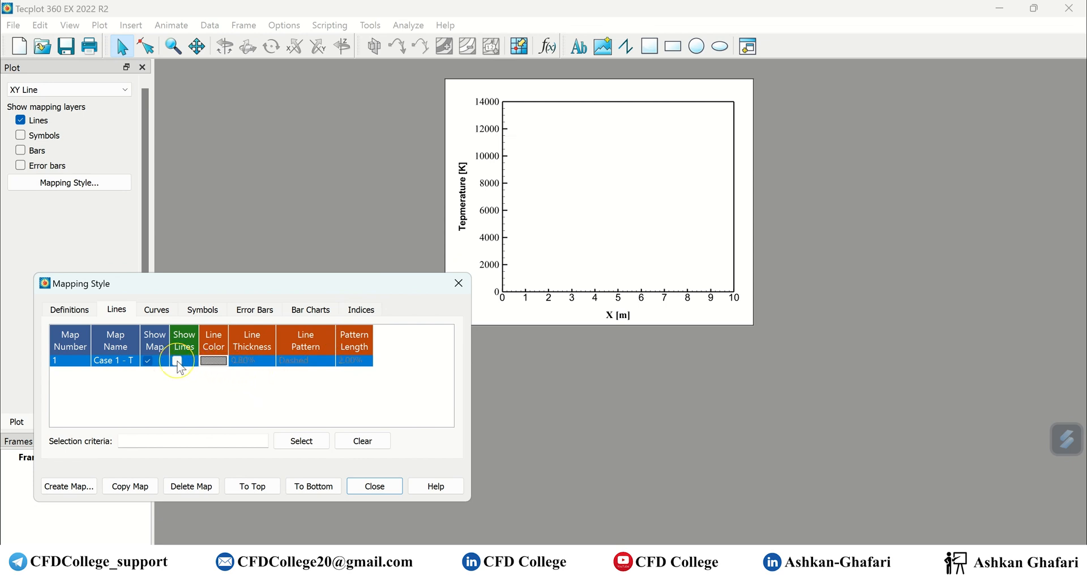
pyautogui.click(179, 366)
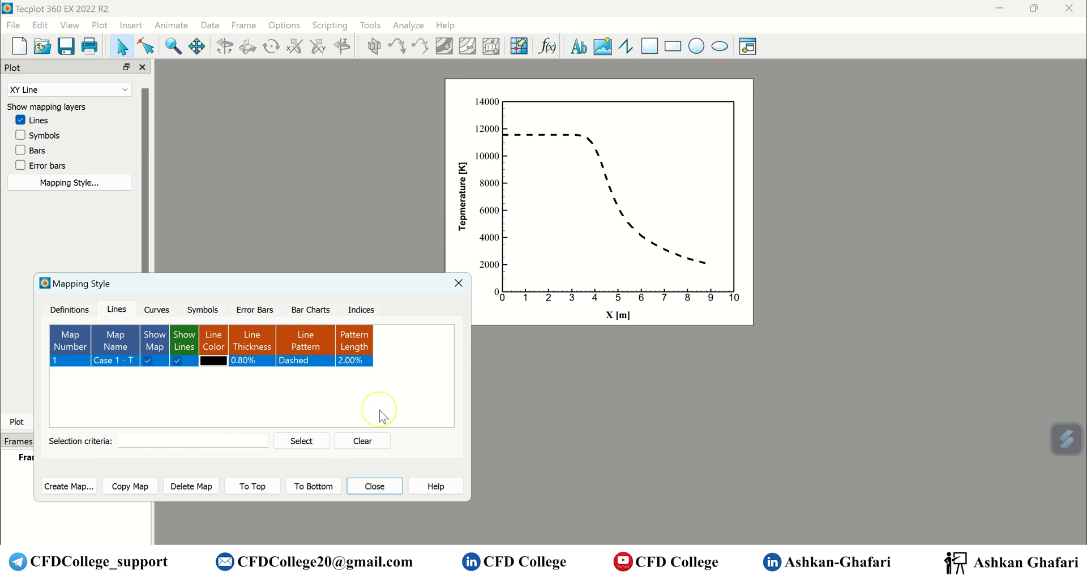
pyautogui.click(375, 486)
# Move the plot frame lower toward the workspace centre.
pyautogui.click(500, 325)
pyautogui.moveTo(500, 325); pyautogui.dragTo(456, 430)
pyautogui.click(384, 463)
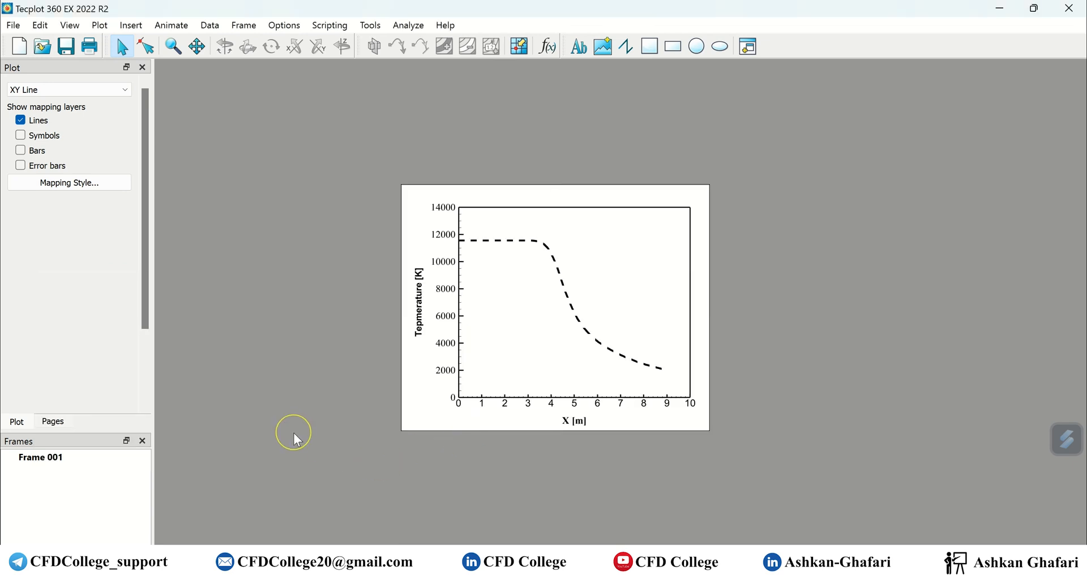